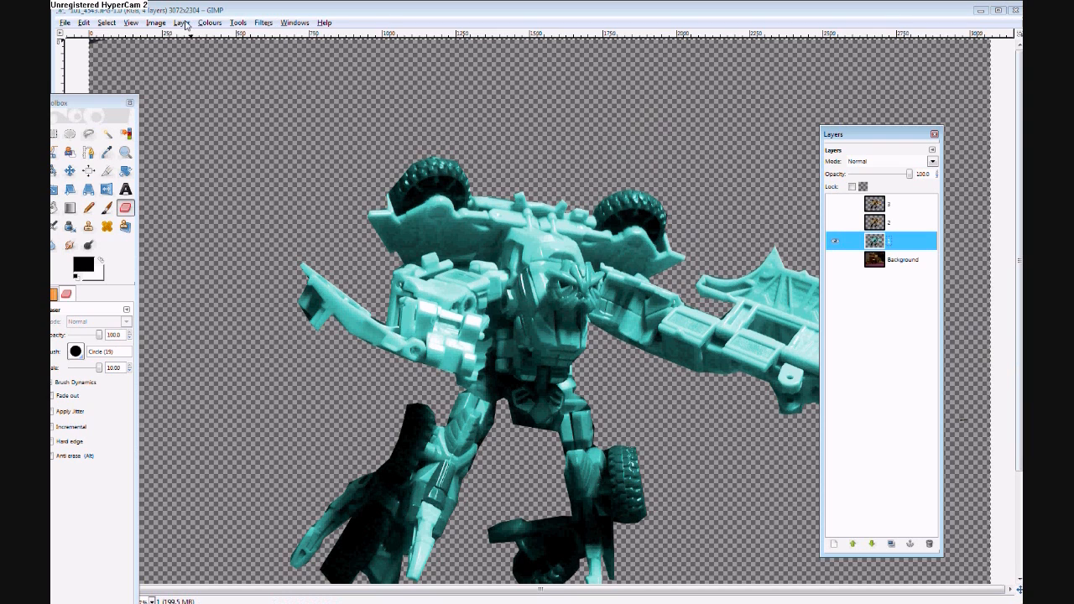
# - Apply Gaussian Blur to layer 1 with a 300 px horizontal and vertical radius using the RLE method
pyautogui.click(263, 23)
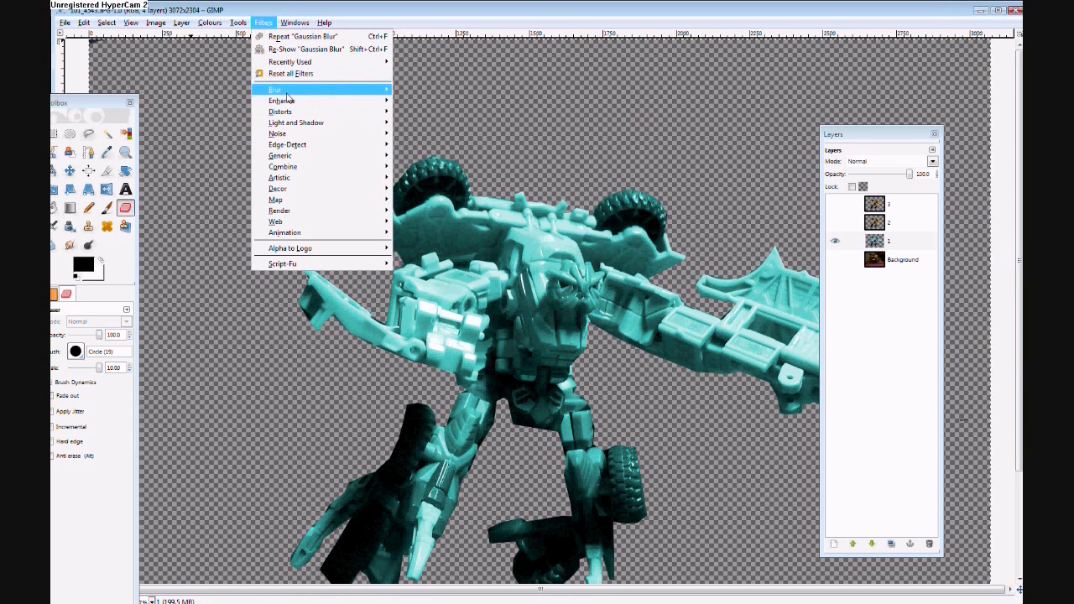
pyautogui.moveTo(287, 90)
pyautogui.click(434, 102)
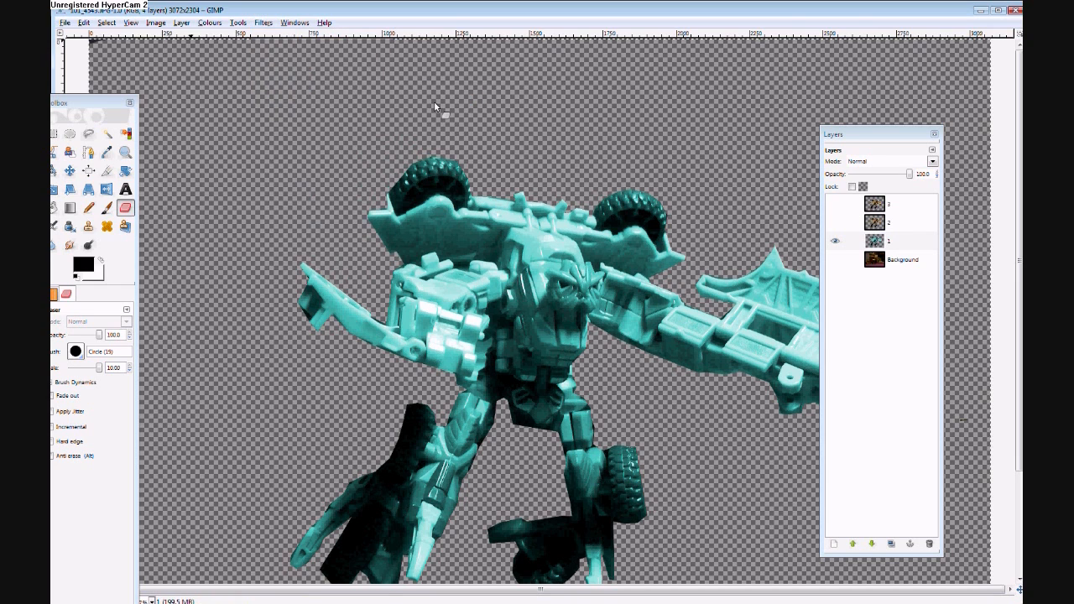
pyautogui.moveTo(133, 175); pyautogui.dragTo(151, 175)
pyautogui.click(256, 222)
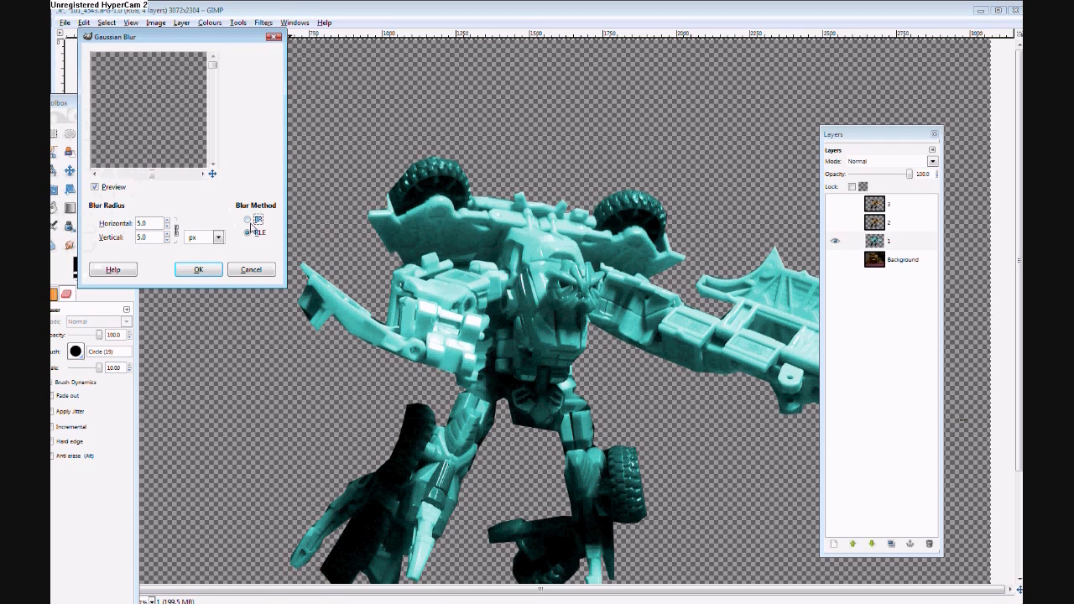
pyautogui.click(142, 238)
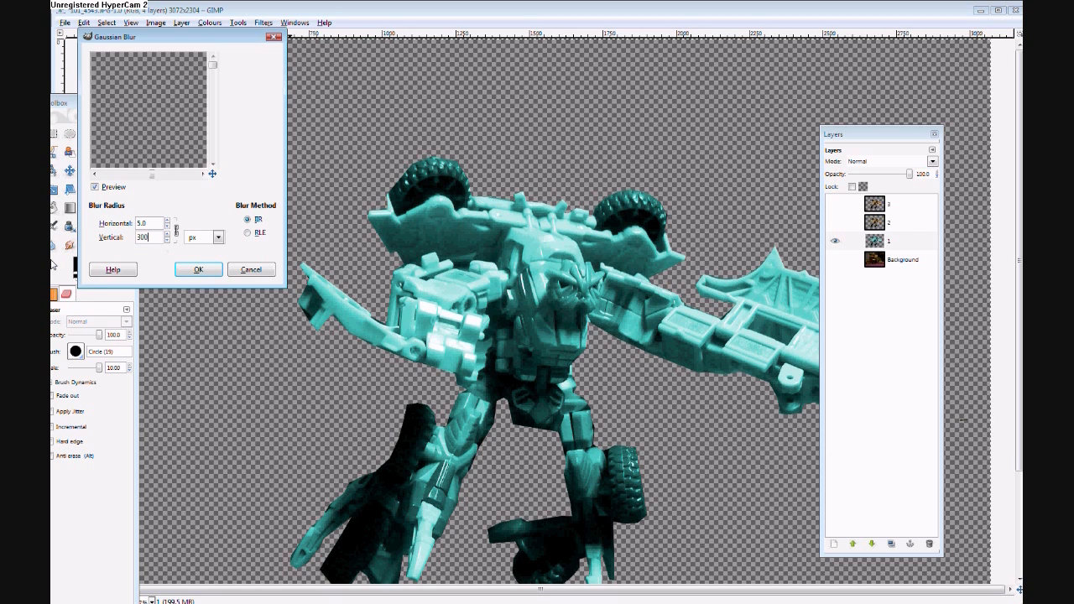
pyautogui.hotkey('shift', 'Tab')
pyautogui.write('300')
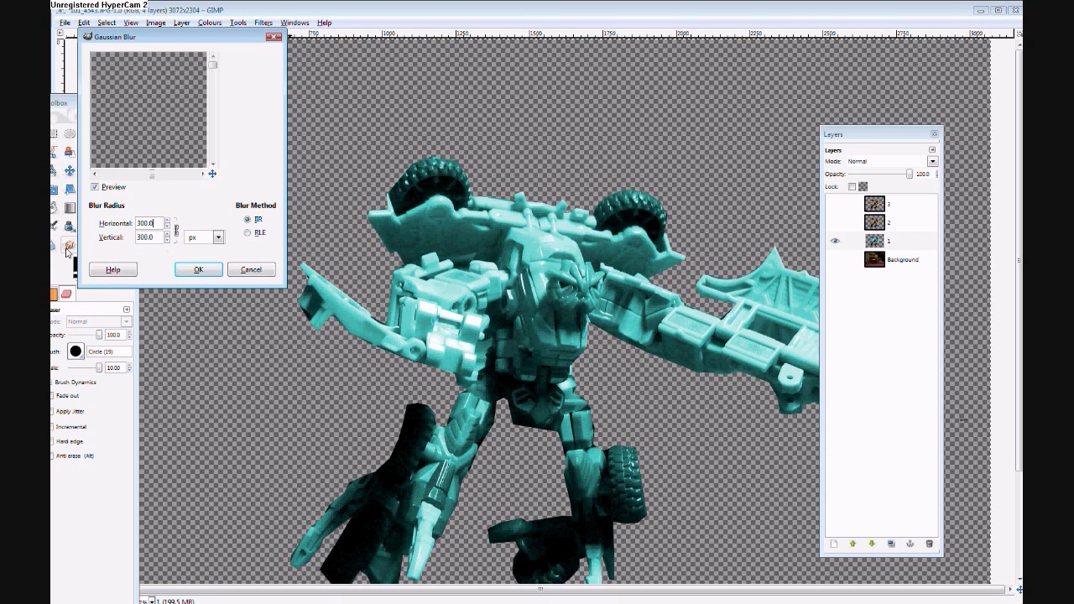
pyautogui.press('BackSpace')
pyautogui.press('BackSpace')
pyautogui.press('BackSpace')
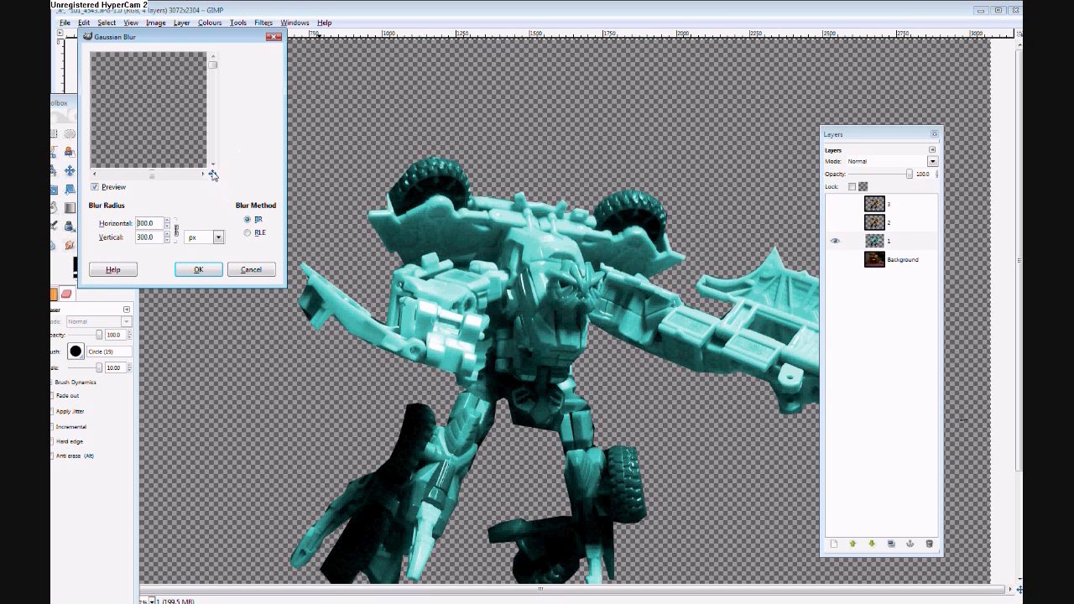
pyautogui.moveTo(212, 174)
pyautogui.mouseDown()
pyautogui.moveTo(216, 187)
pyautogui.moveTo(198, 178)
pyautogui.mouseUp()
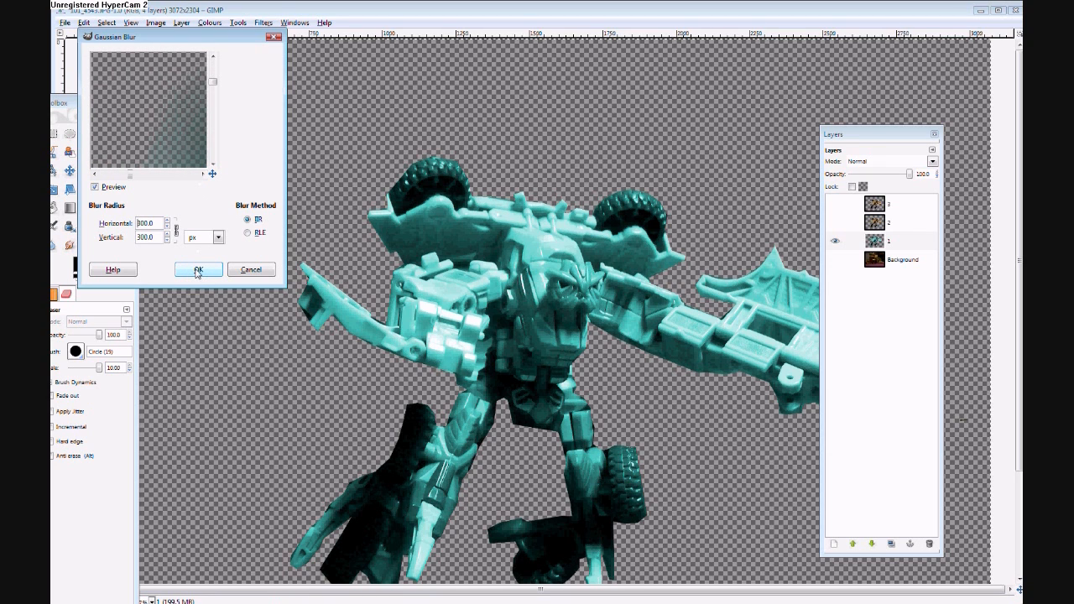
pyautogui.click(247, 232)
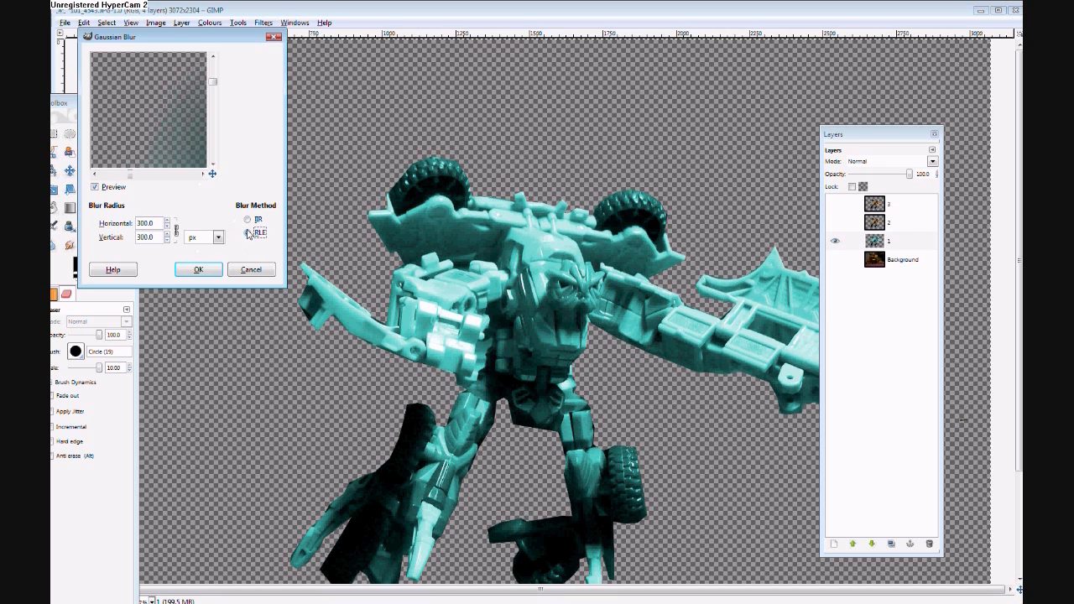
pyautogui.click(210, 272)
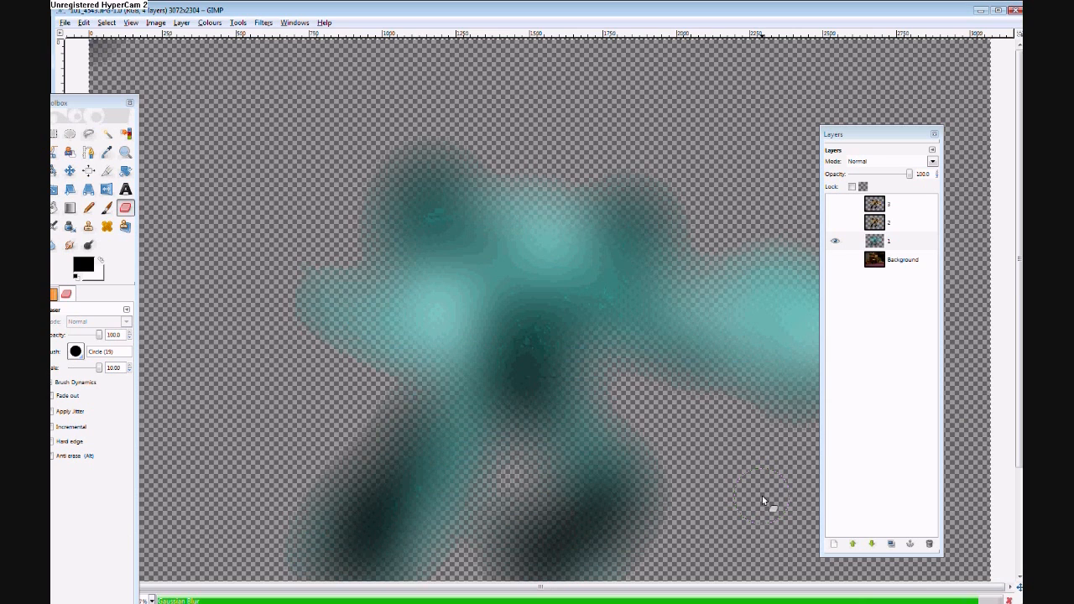
# - Make layers 2 and 3 visible and select layer 3
pyautogui.click(836, 224)
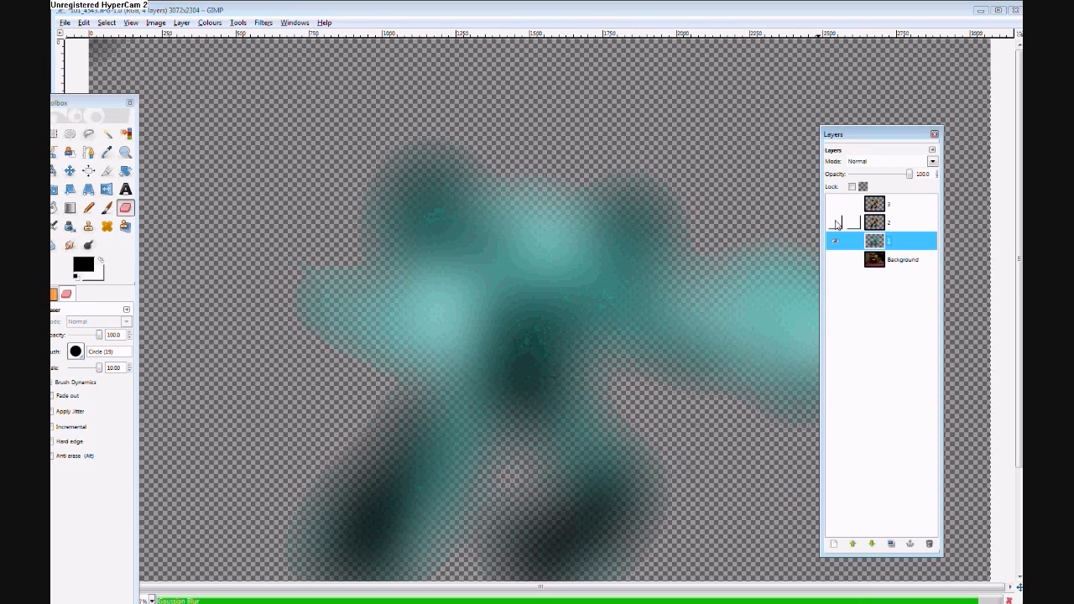
pyautogui.click(836, 223)
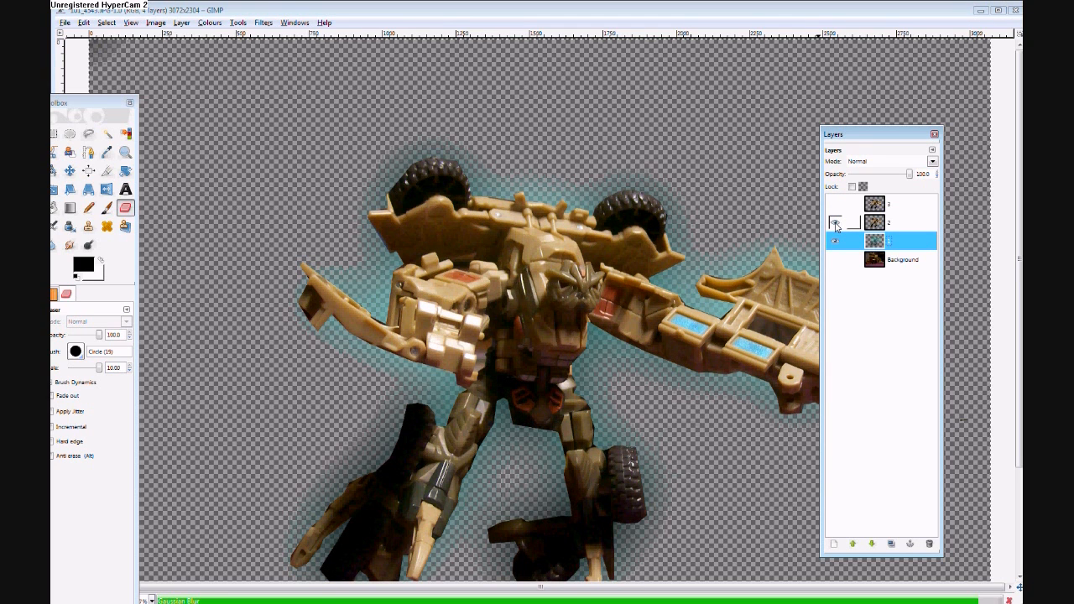
pyautogui.click(835, 205)
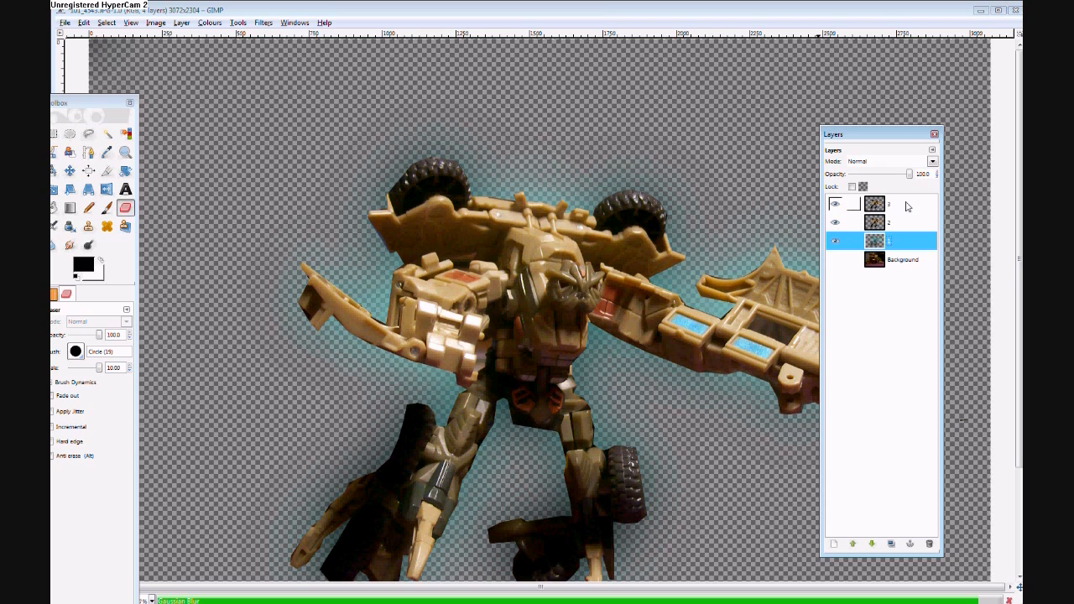
pyautogui.click(906, 207)
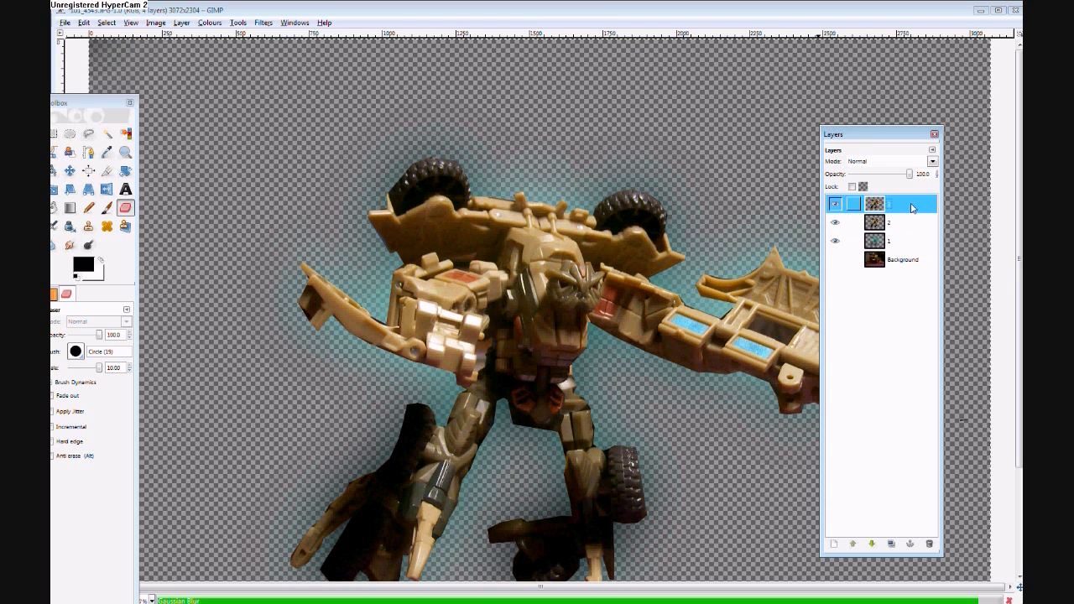
# - Apply Gaussian Blur to layer 3 with a 10 px horizontal and vertical radius
pyautogui.click(264, 22)
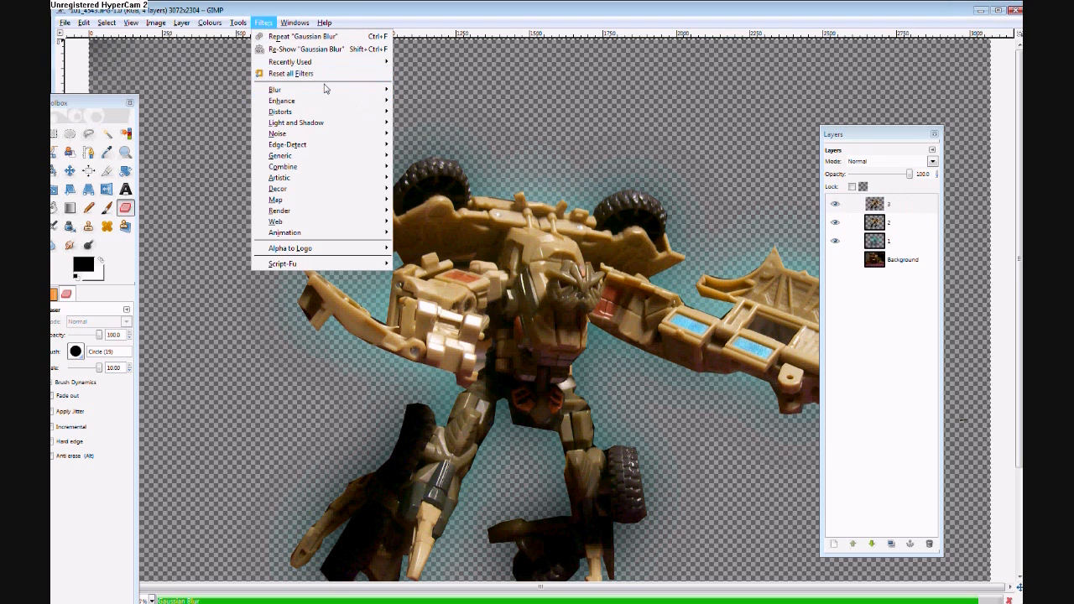
pyautogui.moveTo(325, 89)
pyautogui.click(469, 102)
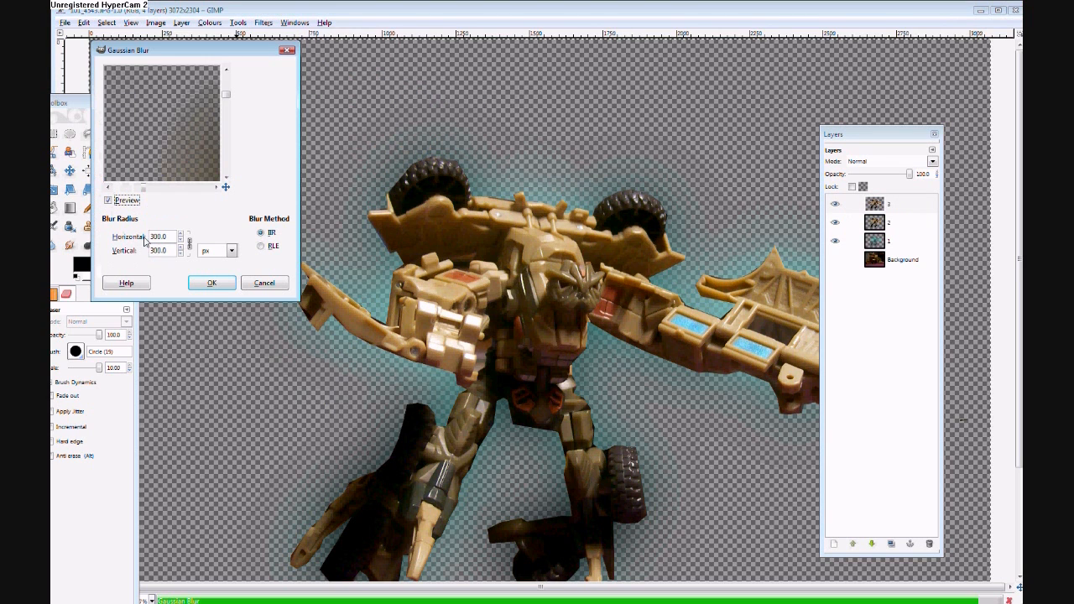
pyautogui.moveTo(170, 238); pyautogui.dragTo(52, 283)
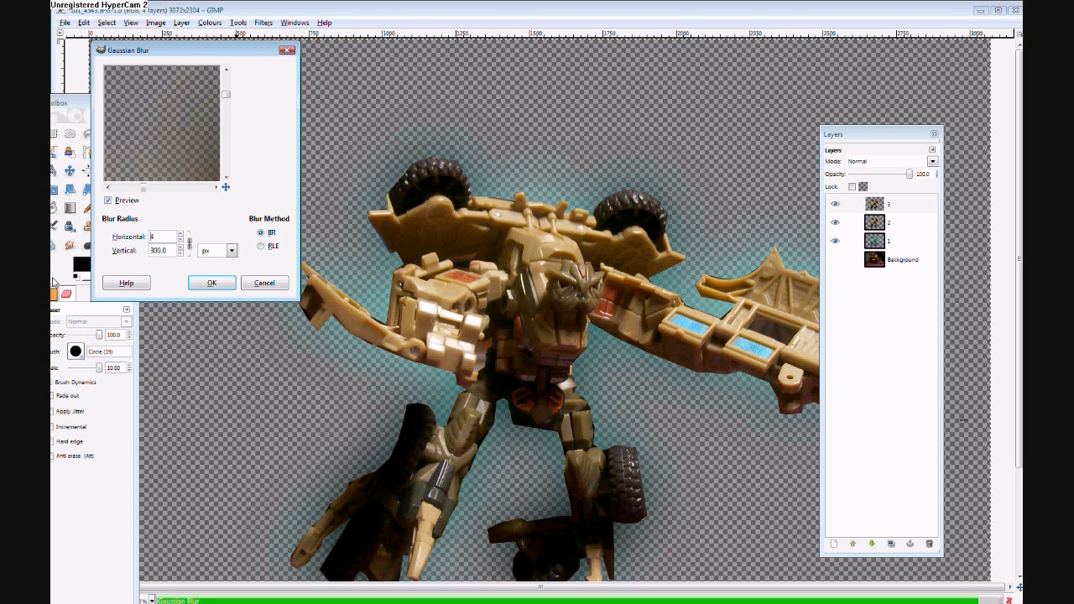
pyautogui.write('54')
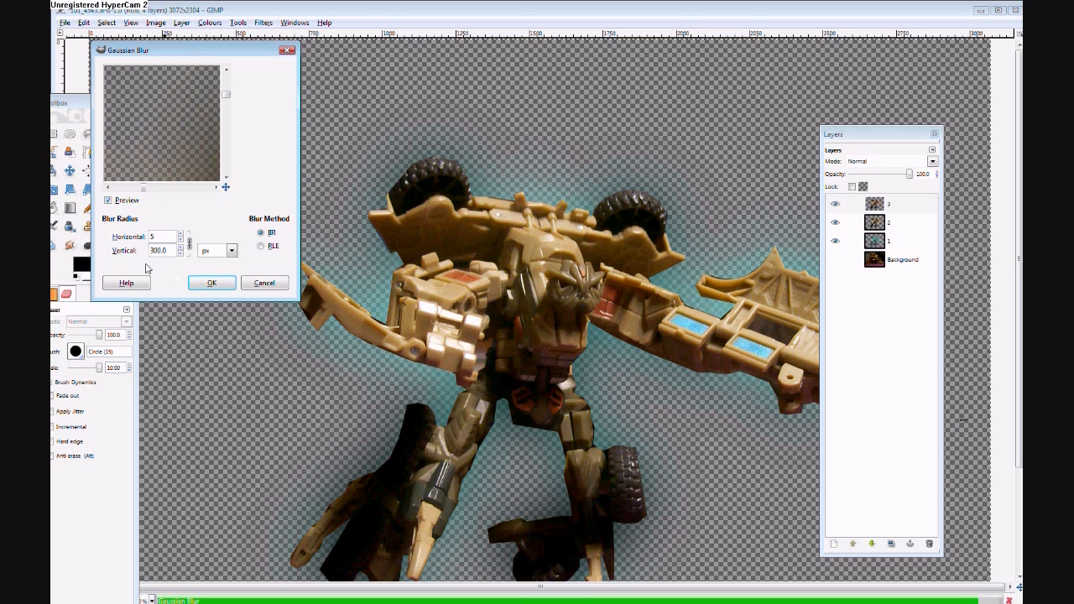
pyautogui.moveTo(169, 253); pyautogui.dragTo(52, 275)
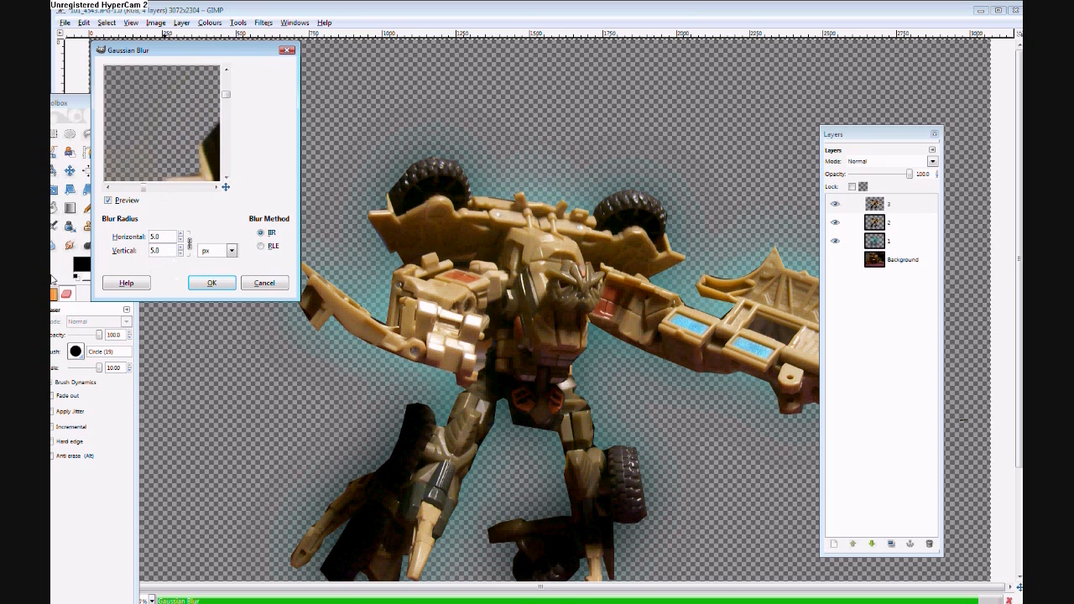
pyautogui.moveTo(144, 188); pyautogui.dragTo(160, 193)
pyautogui.moveTo(227, 97); pyautogui.dragTo(225, 104)
pyautogui.click(168, 238)
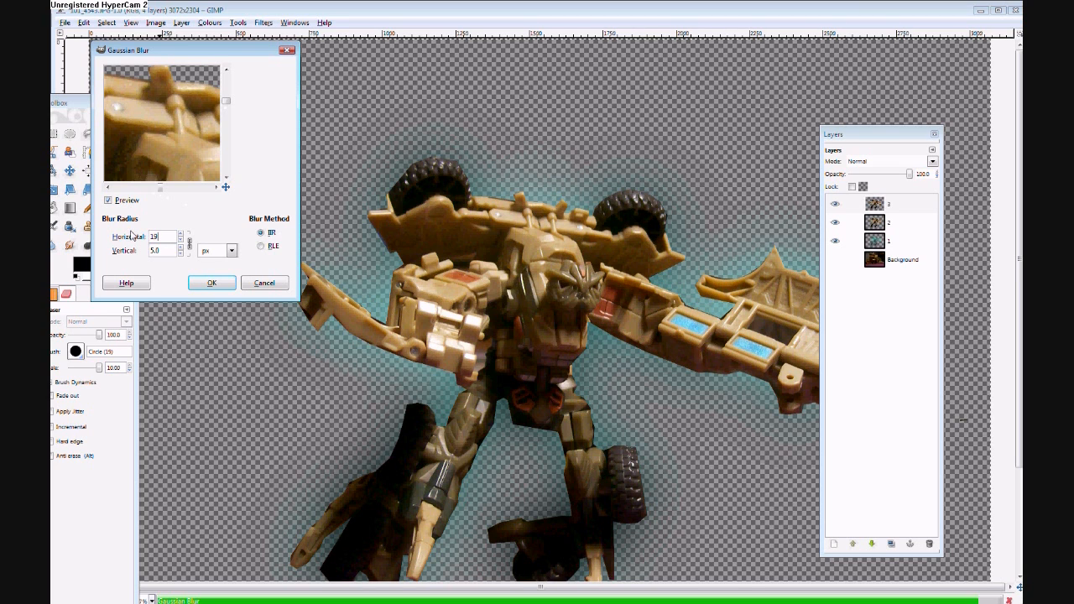
pyautogui.click(188, 244)
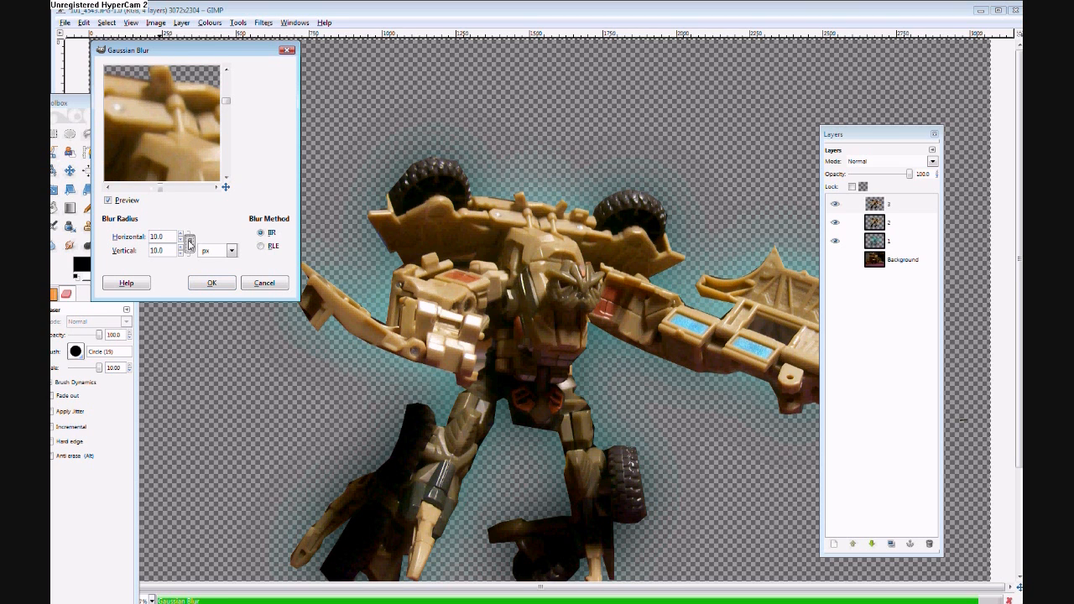
pyautogui.click(211, 283)
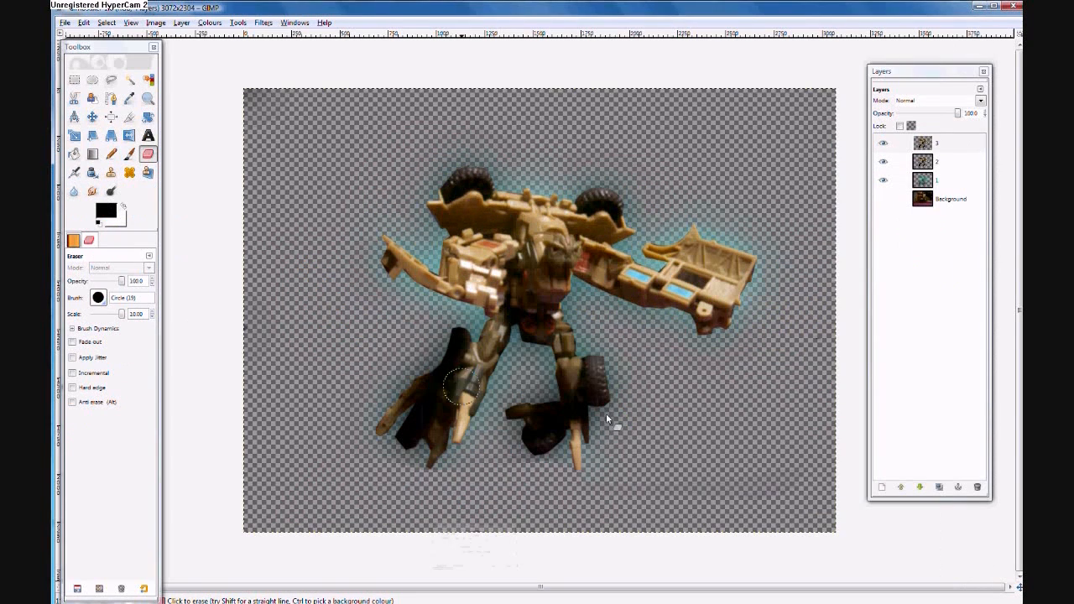
# - Colourize layer 3 with hue 180, saturation 50 and lightness 0
pyautogui.click(936, 144)
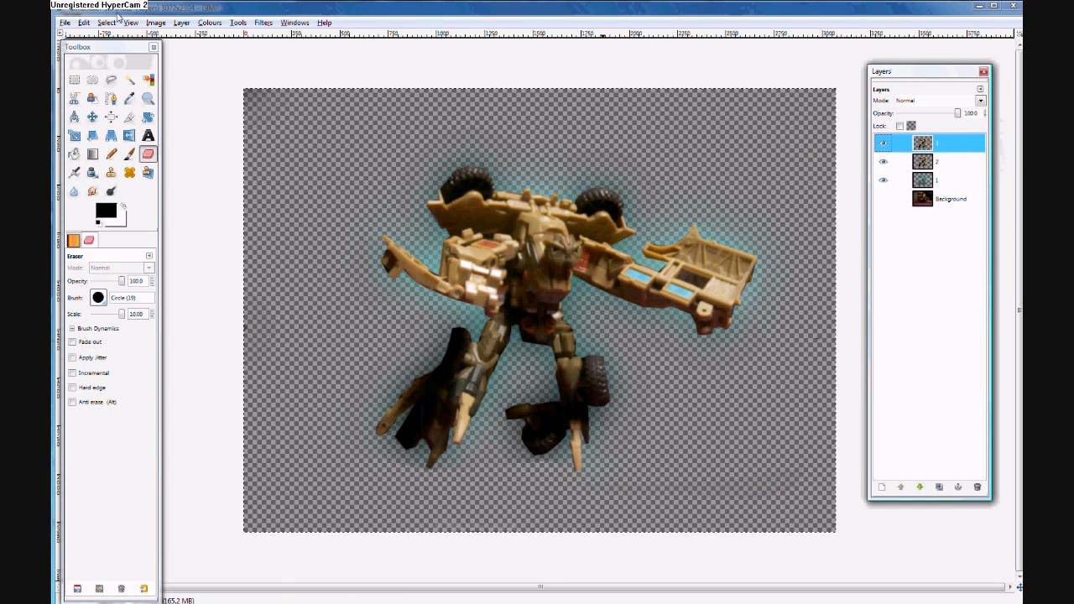
pyautogui.click(209, 23)
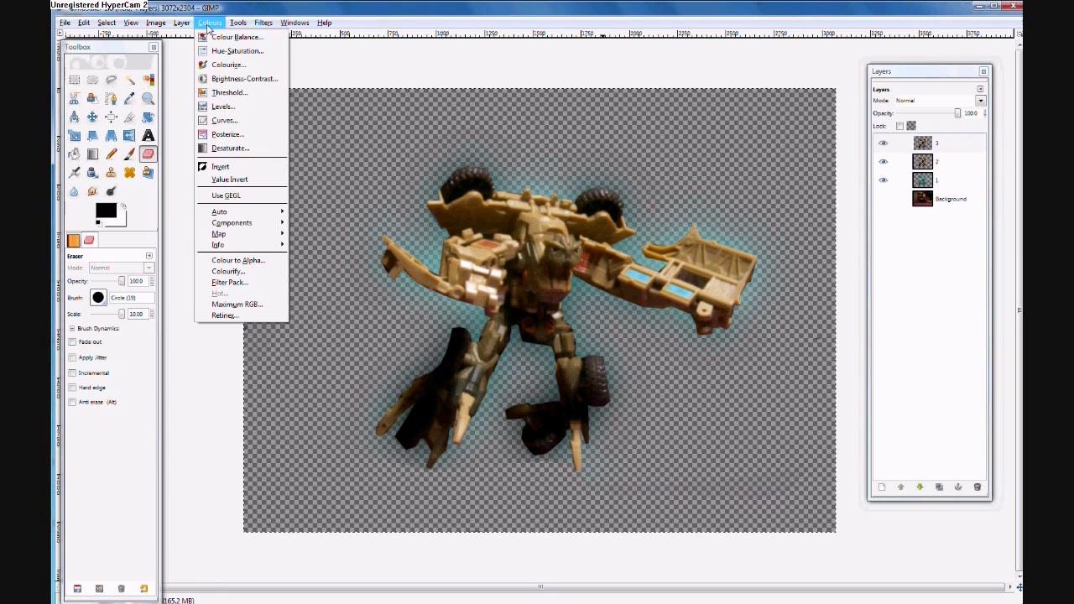
pyautogui.click(239, 64)
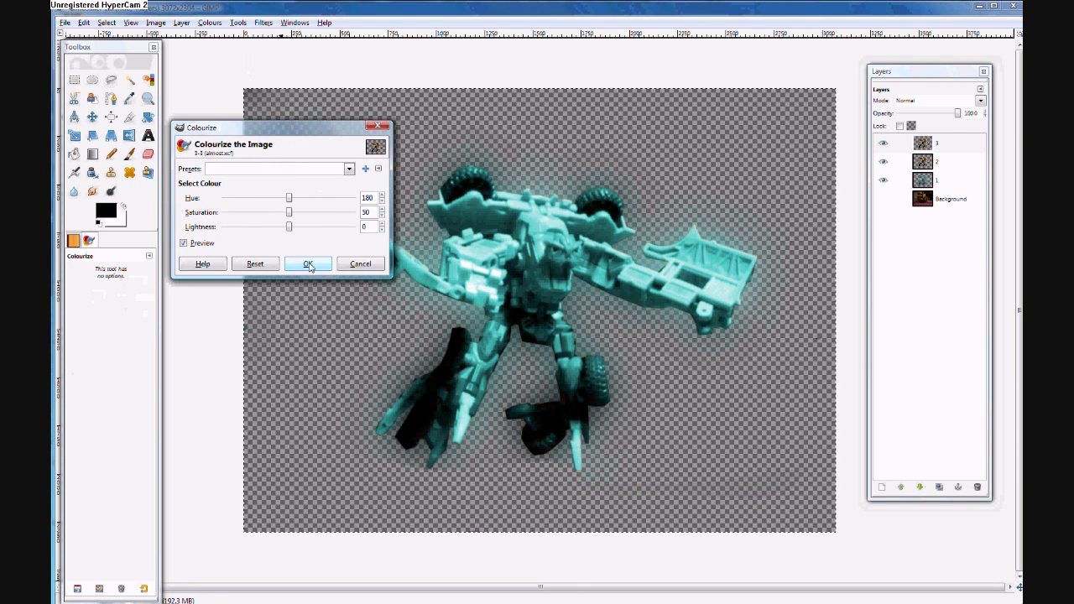
pyautogui.click(308, 264)
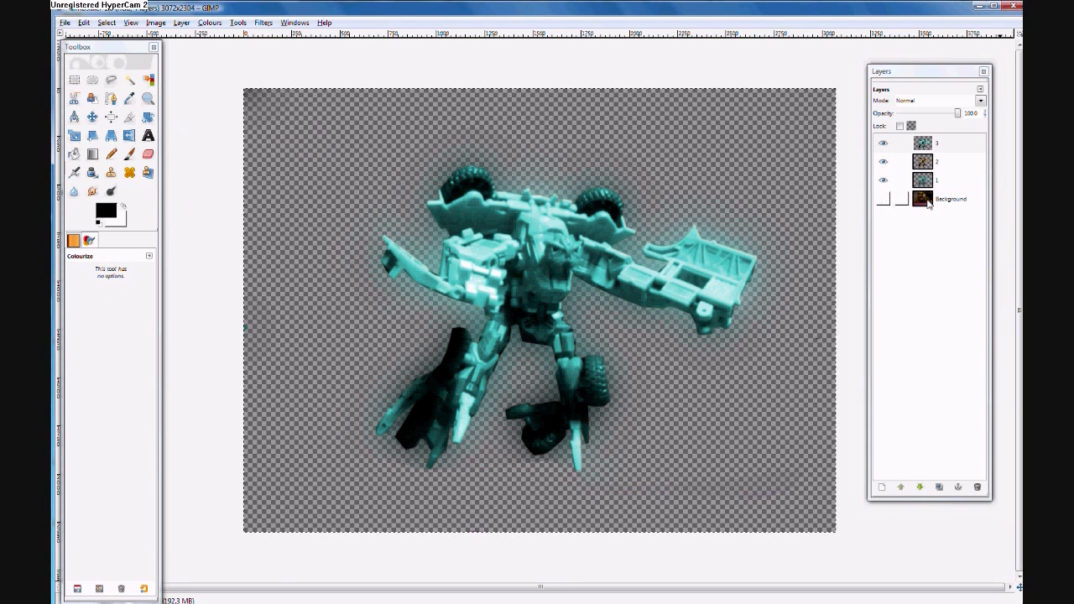
# - Show the Background layer and compare the image with layer 1 hidden and shown again
pyautogui.click(881, 204)
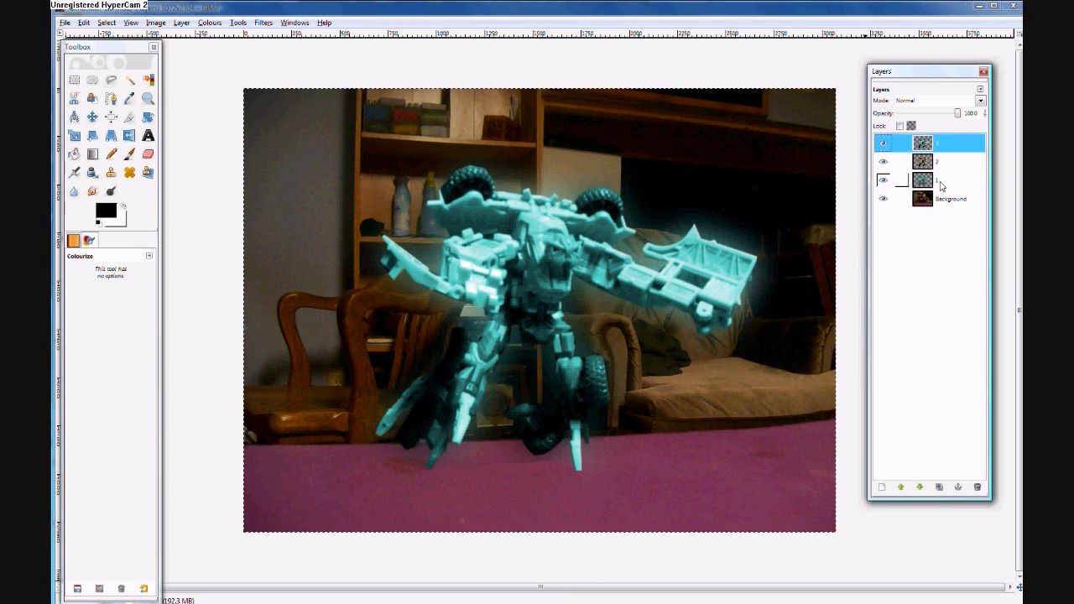
pyautogui.click(884, 182)
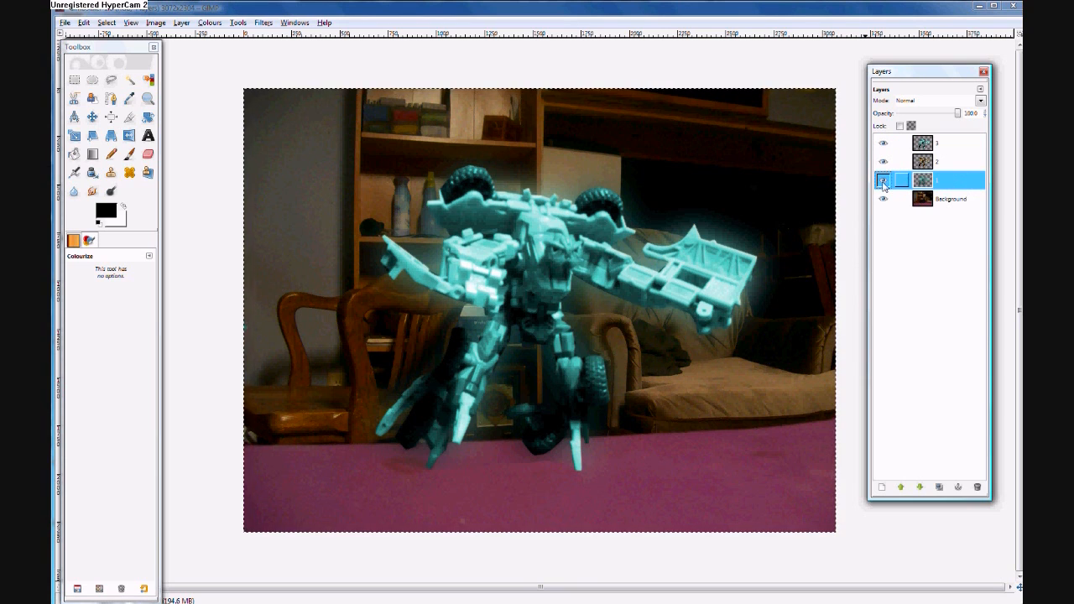
pyautogui.click(884, 184)
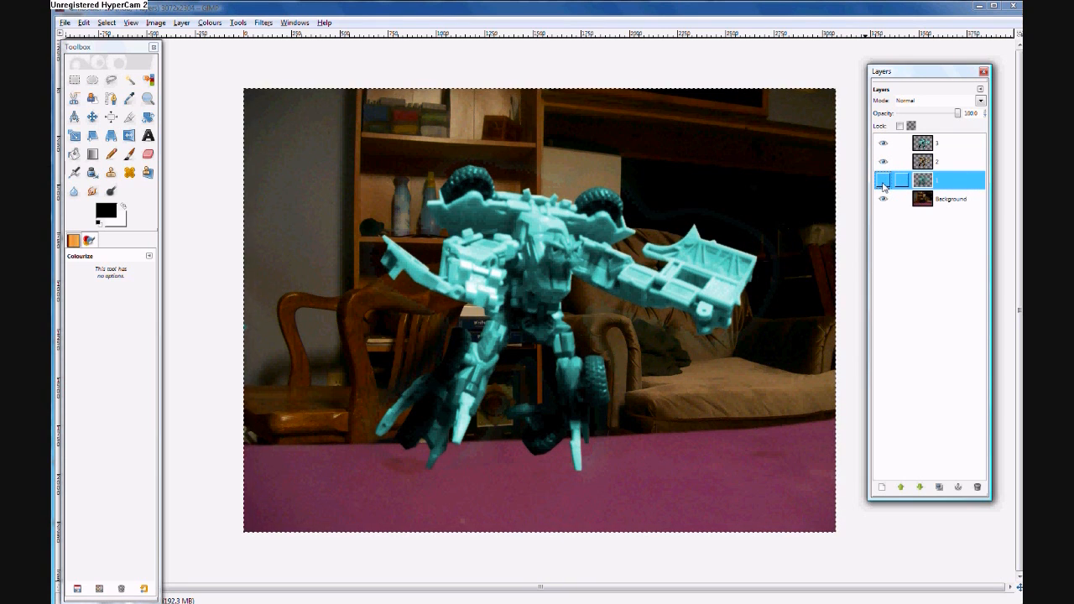
pyautogui.click(884, 184)
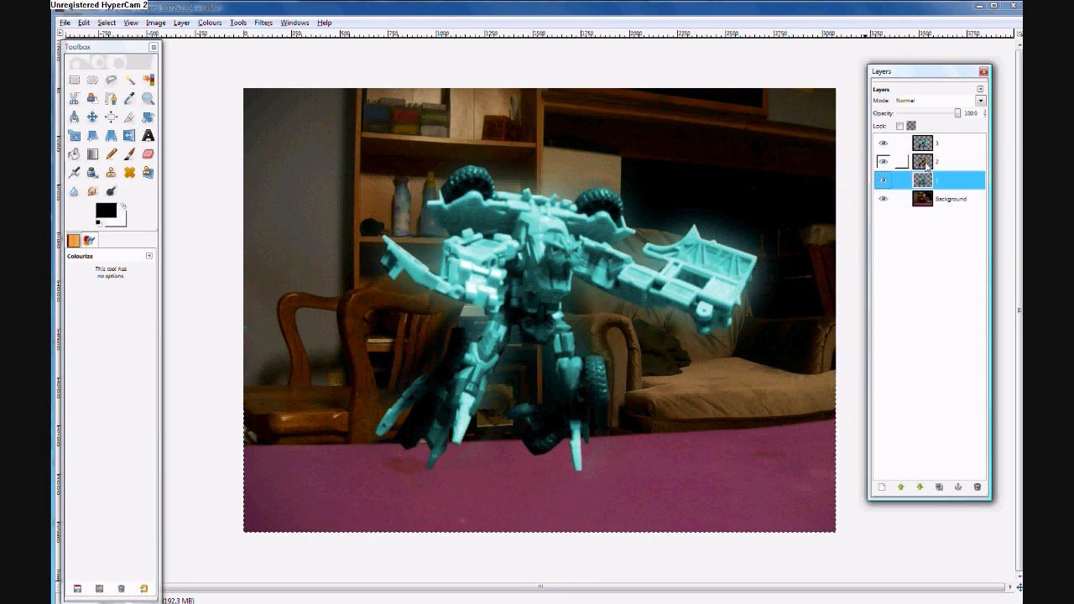
# - Set layer 3's opacity to 30 and select layer 2
pyautogui.click(892, 161)
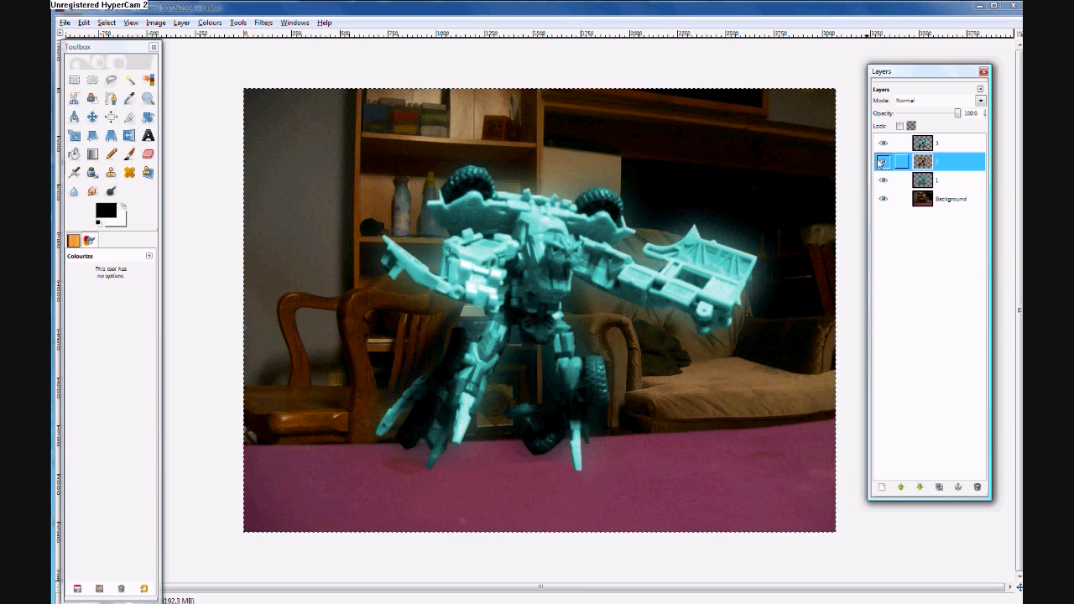
pyautogui.click(922, 149)
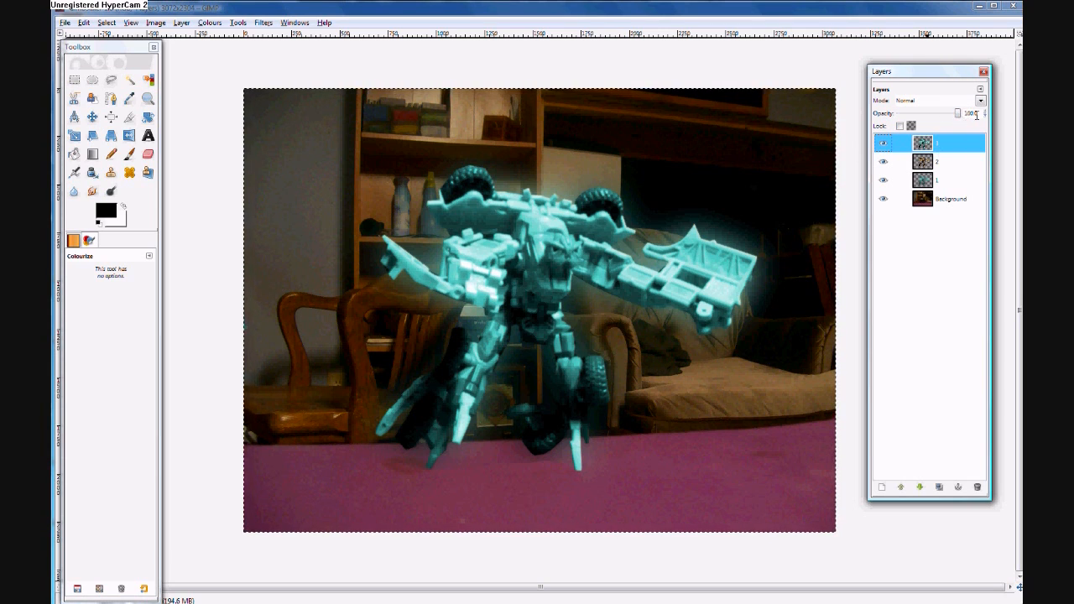
pyautogui.moveTo(978, 113); pyautogui.dragTo(969, 112)
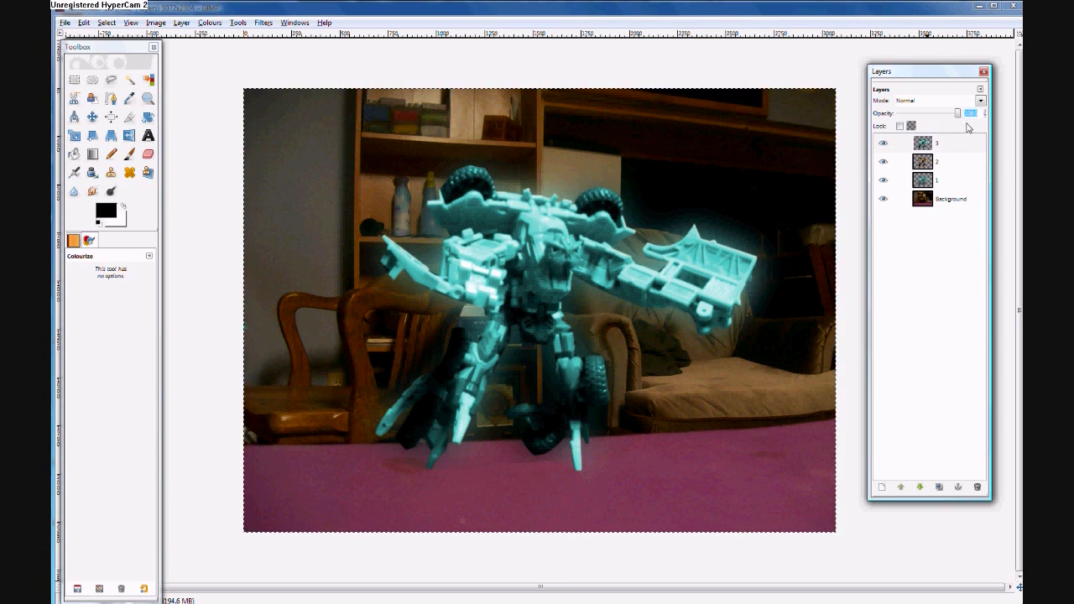
pyautogui.press('BackSpace')
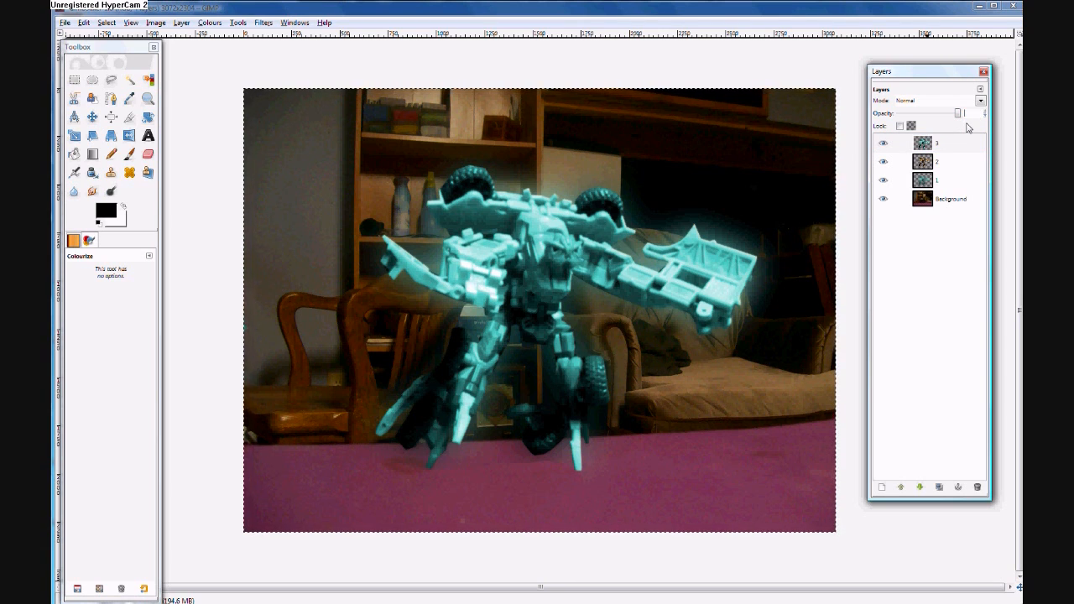
pyautogui.write('30')
pyautogui.press('Return')
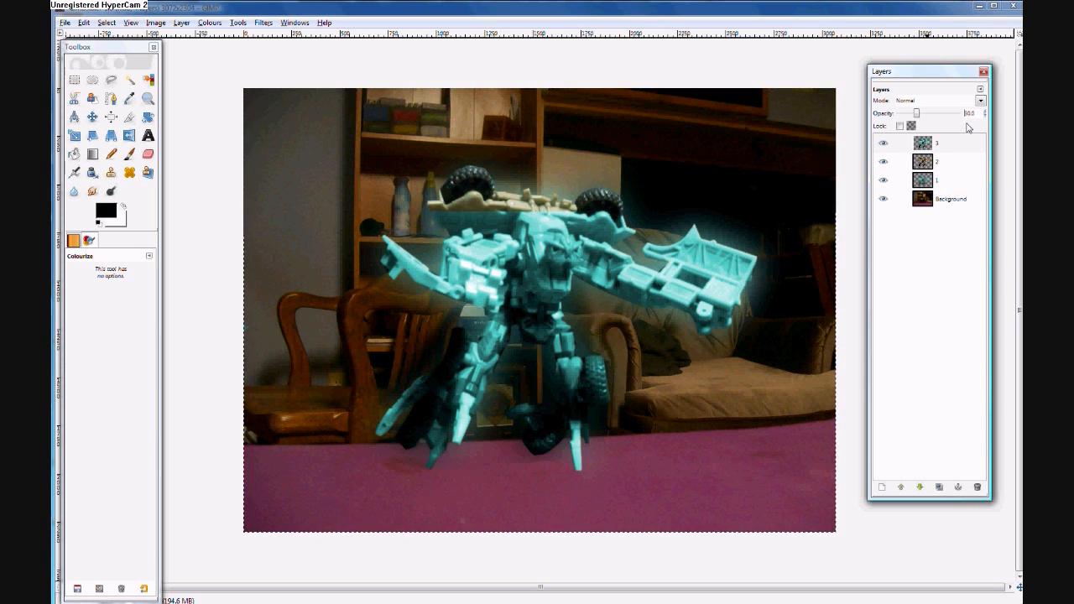
pyautogui.click(932, 166)
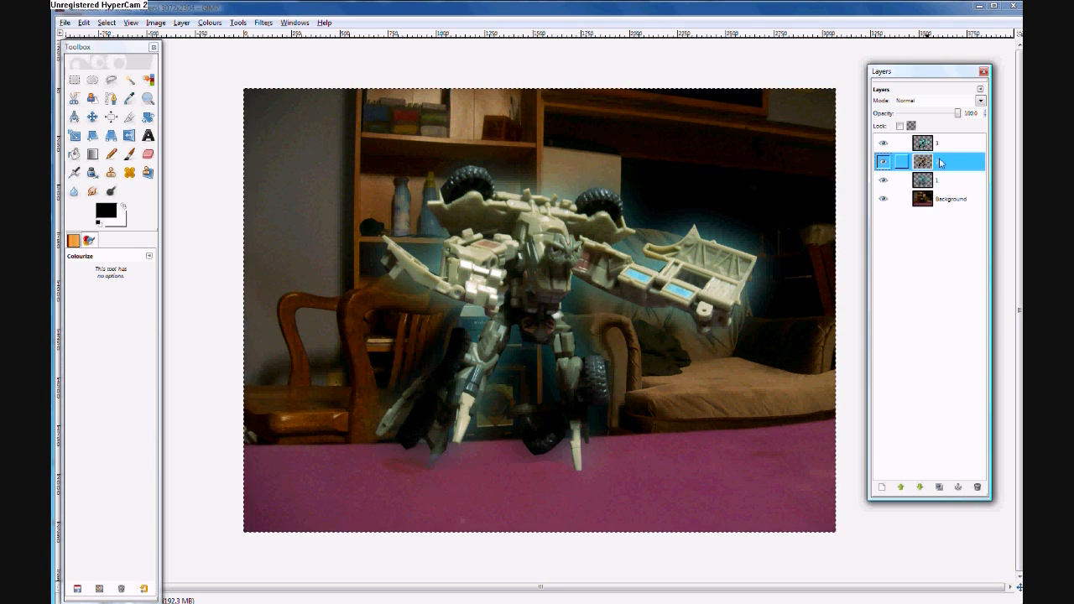
# - Set layer 2's opacity to 30
pyautogui.click(976, 113)
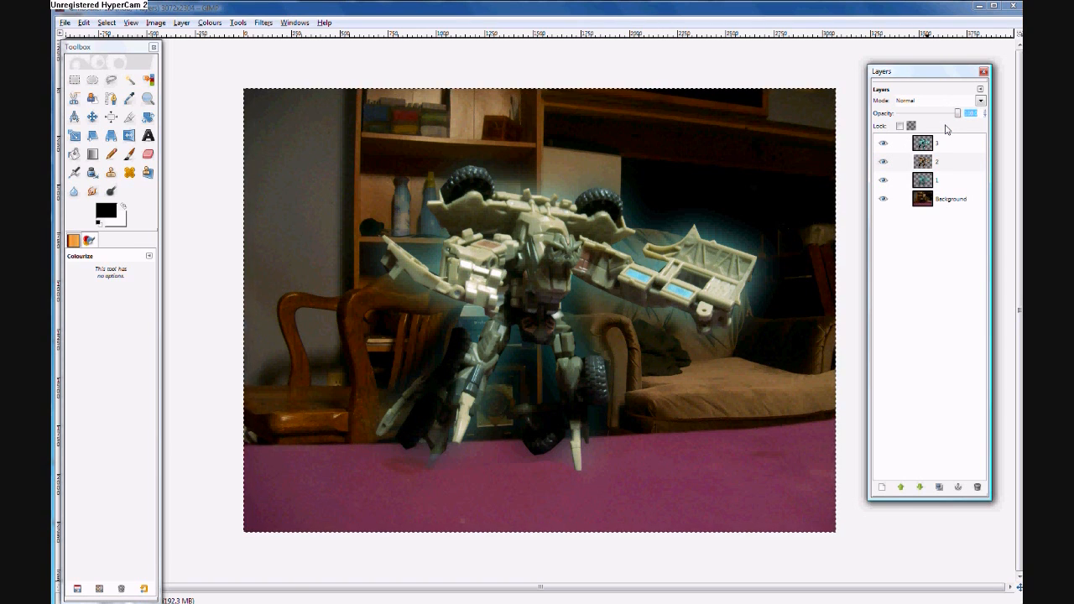
pyautogui.press('Return')
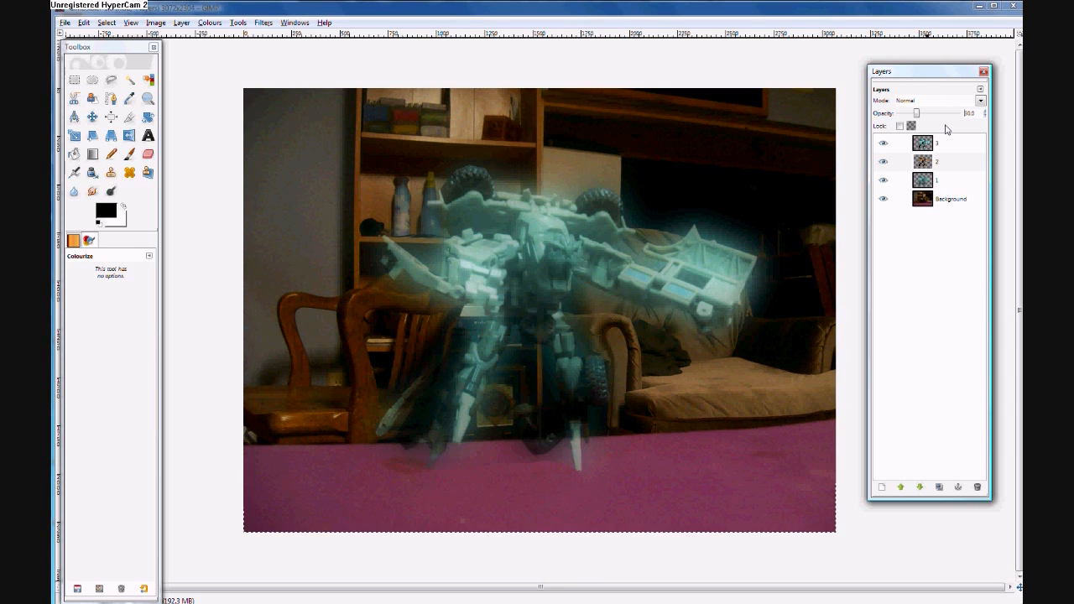
# - Lower layer 1's opacity to about 71
pyautogui.click(927, 186)
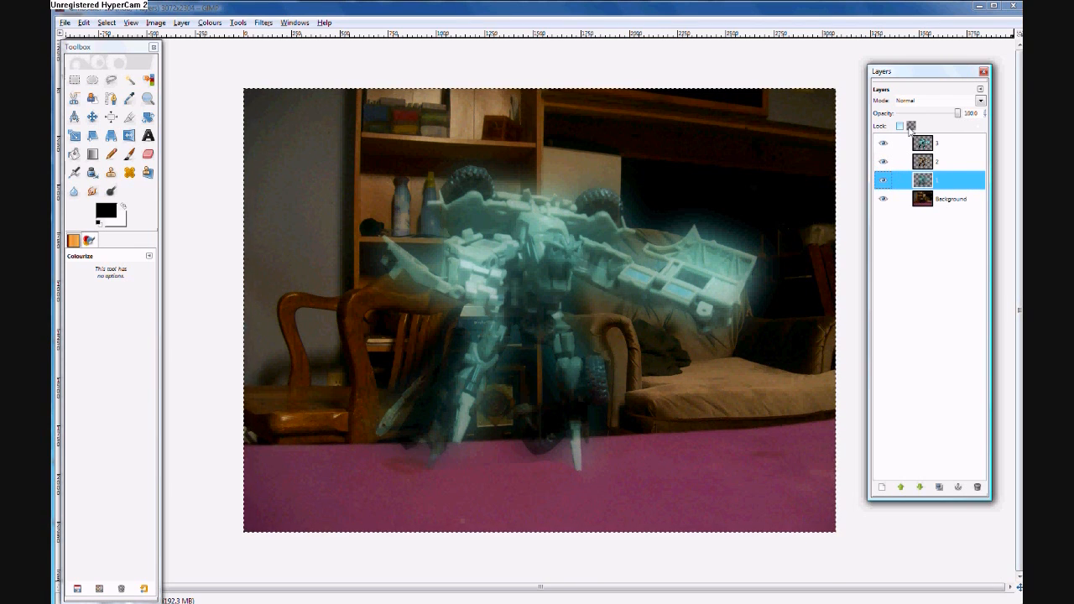
pyautogui.click(960, 117)
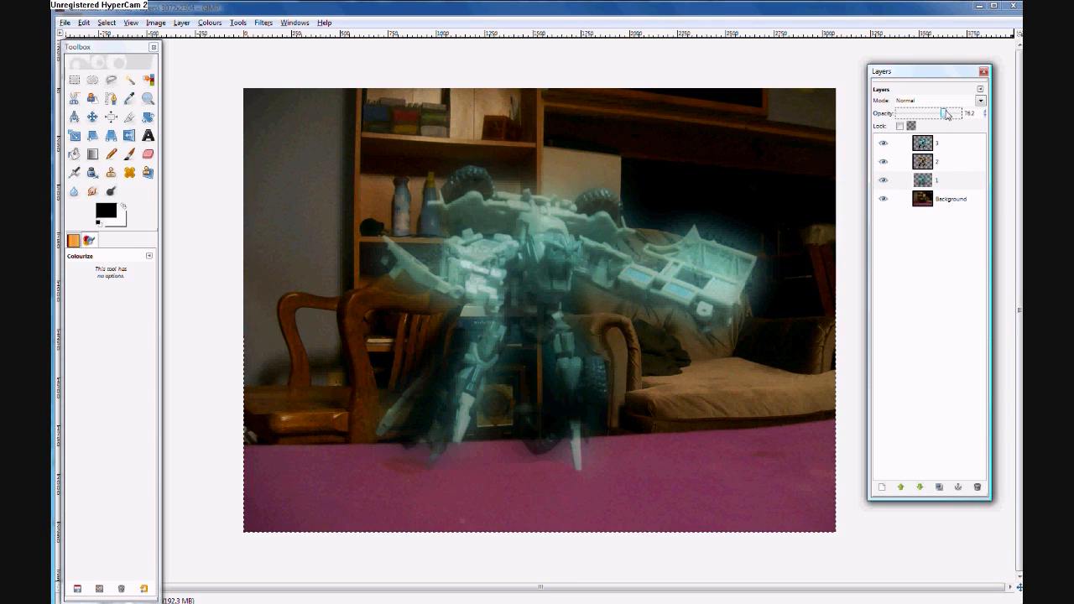
pyautogui.moveTo(932, 116); pyautogui.dragTo(941, 116)
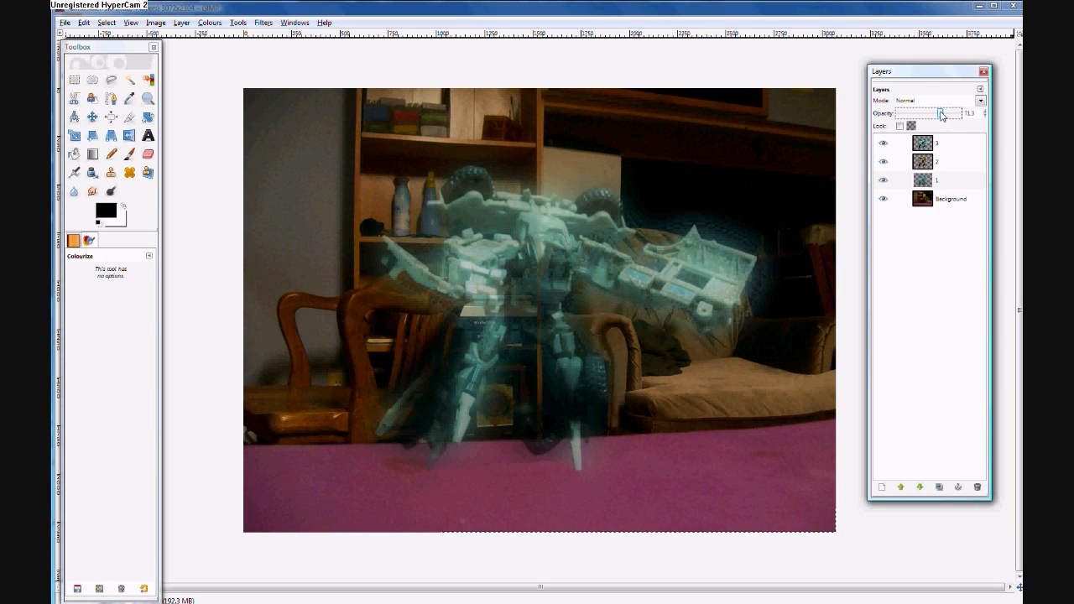
# - Lower layer 2's opacity to about 44.5
pyautogui.click(929, 164)
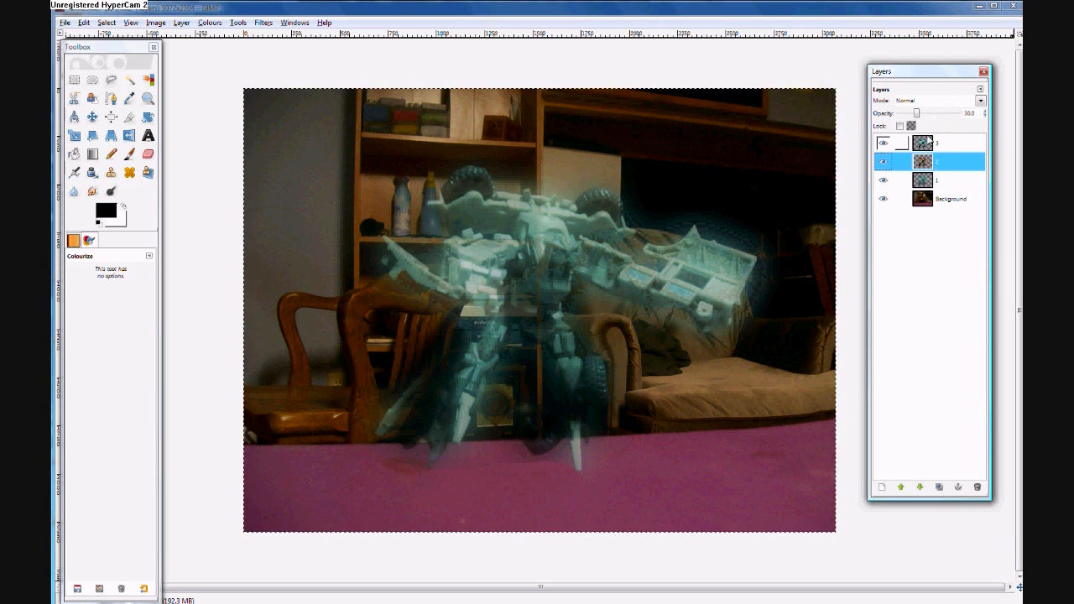
pyautogui.moveTo(916, 117); pyautogui.dragTo(925, 118)
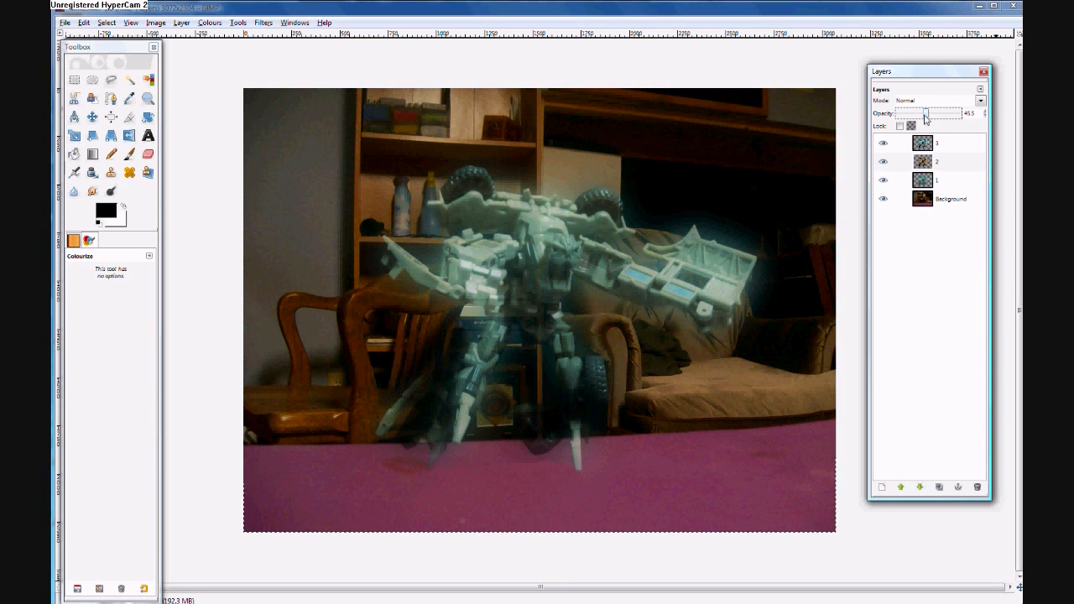
pyautogui.click(985, 116)
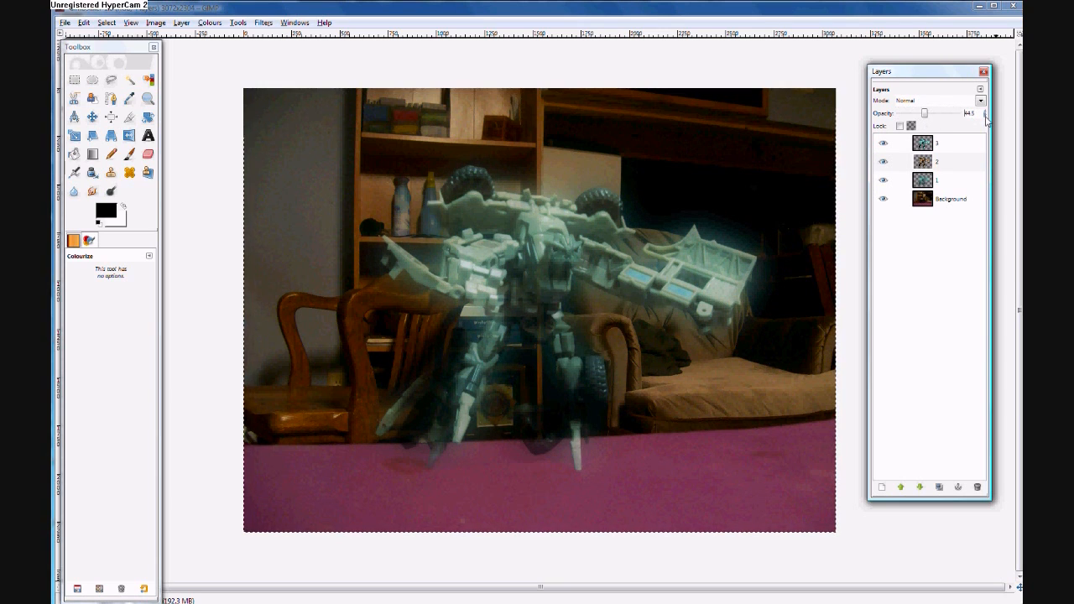
# - Lower layer 1's opacity to about 70 and review the opacities of layers 2 and 3
pyautogui.click(931, 180)
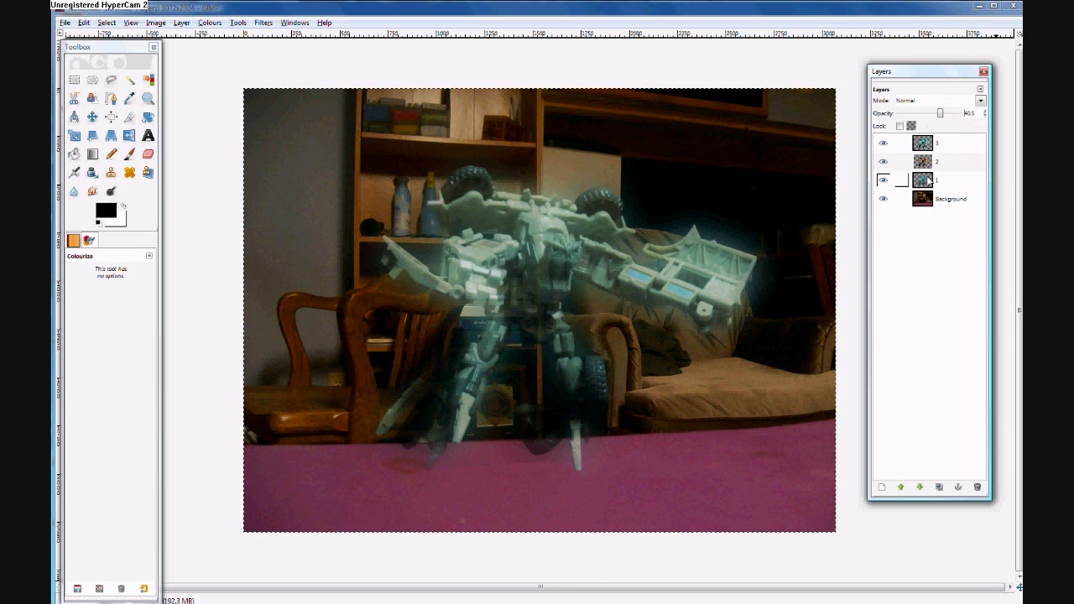
pyautogui.click(986, 116)
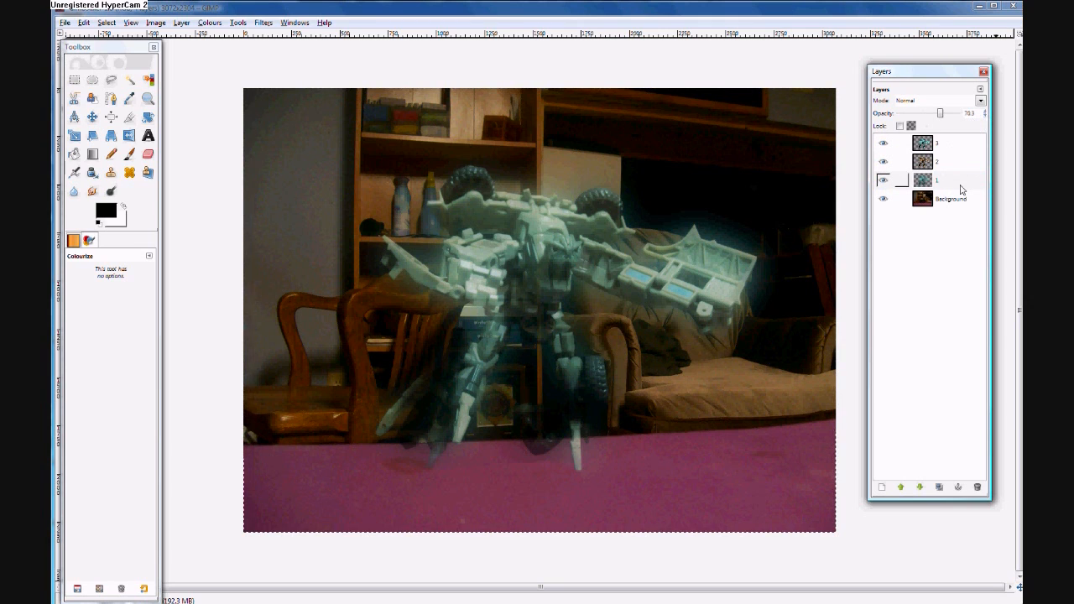
pyautogui.click(956, 163)
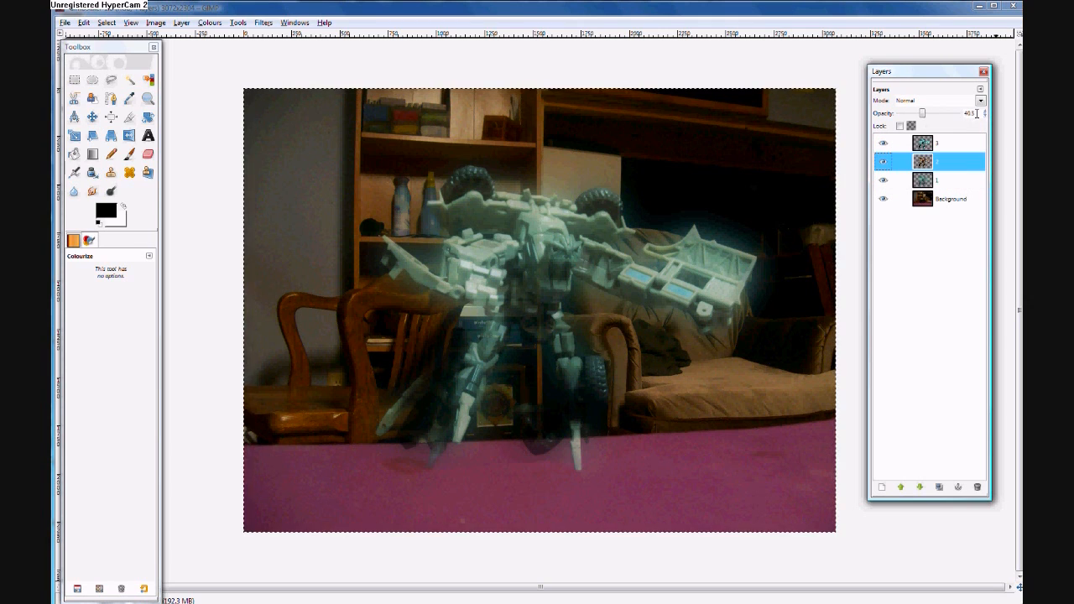
pyautogui.click(954, 145)
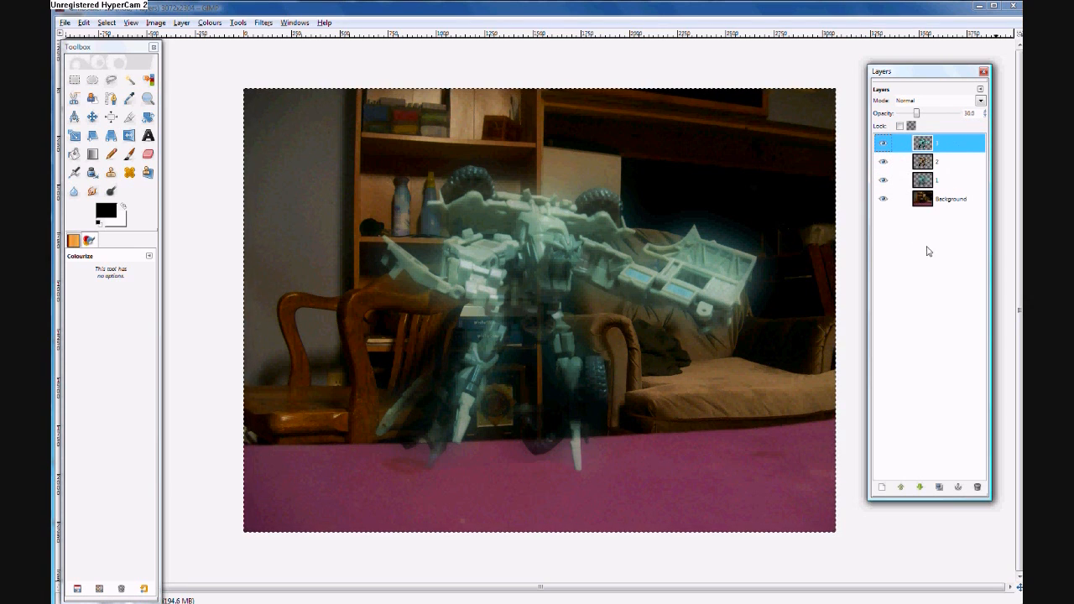
# - Save the image on the Desktop under the name hologram.jpg
pyautogui.click(68, 24)
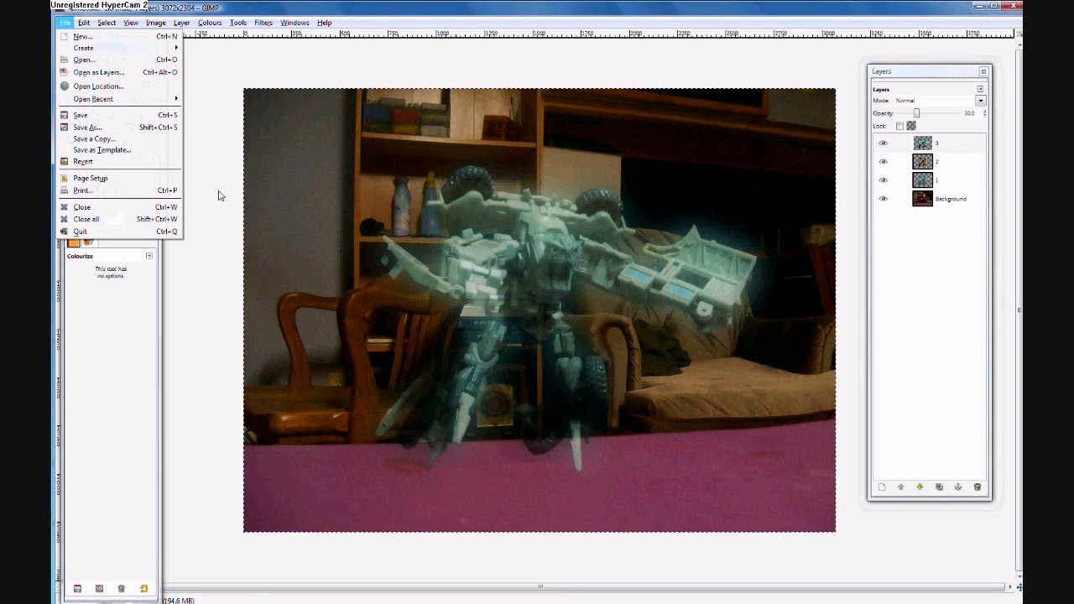
pyautogui.click(164, 129)
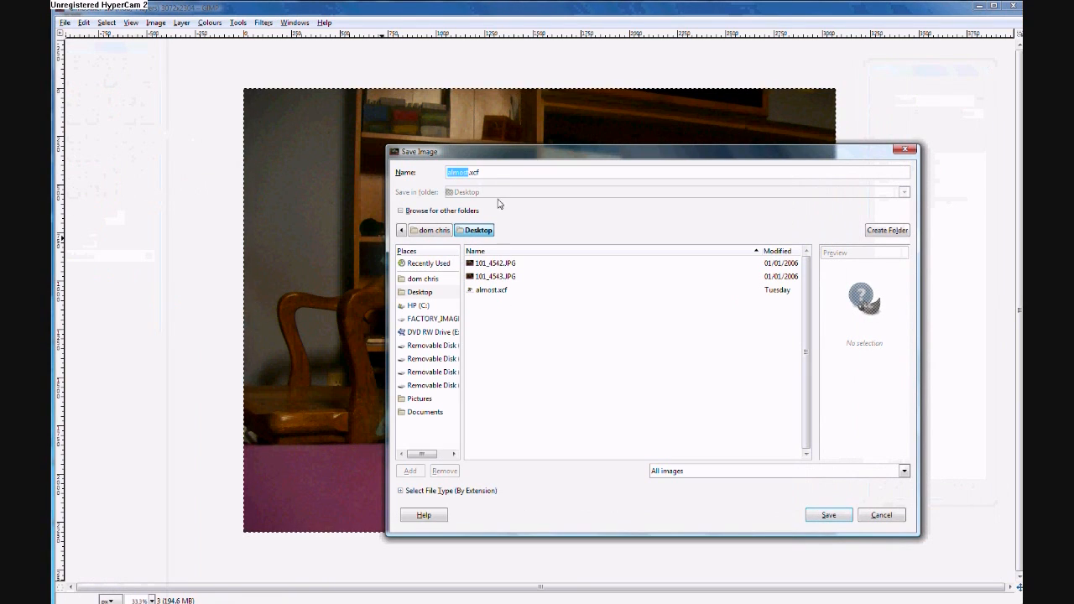
pyautogui.moveTo(495, 173); pyautogui.dragTo(389, 173)
pyautogui.press('BackSpace')
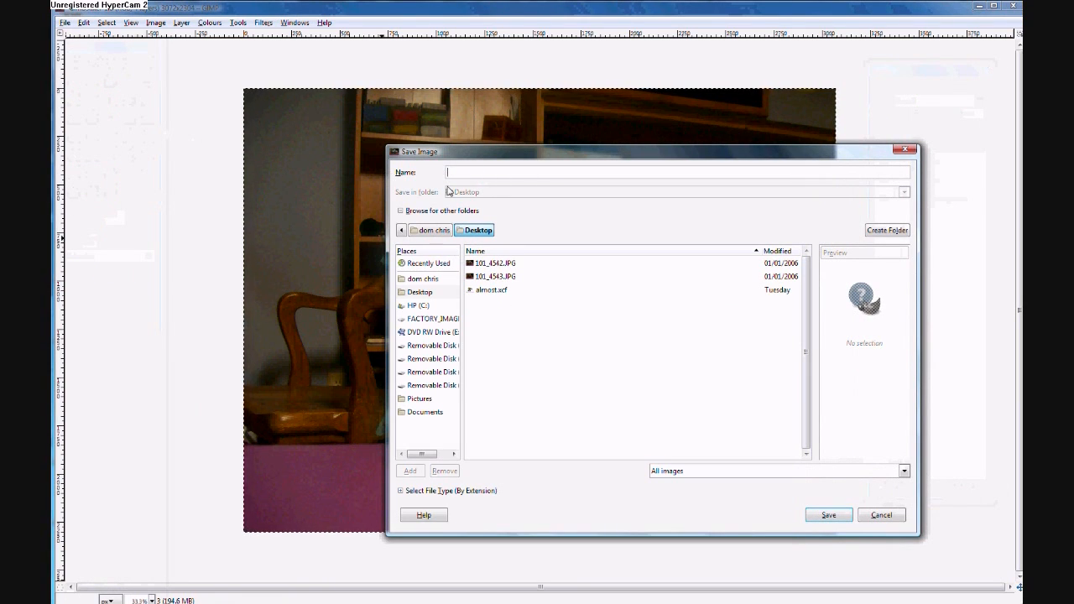
pyautogui.write('aologram.')
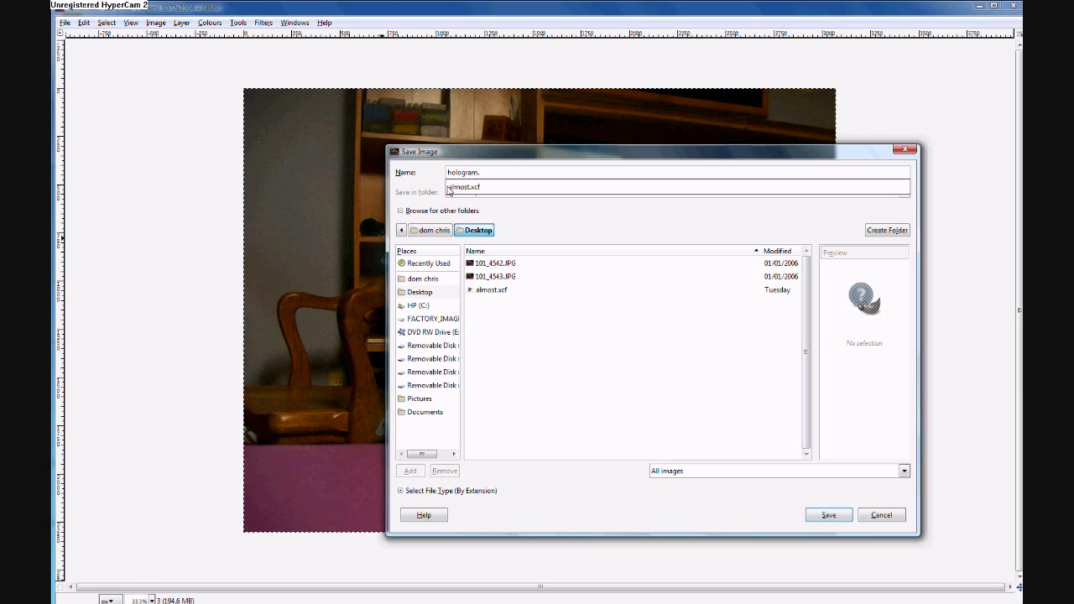
pyautogui.write('g')
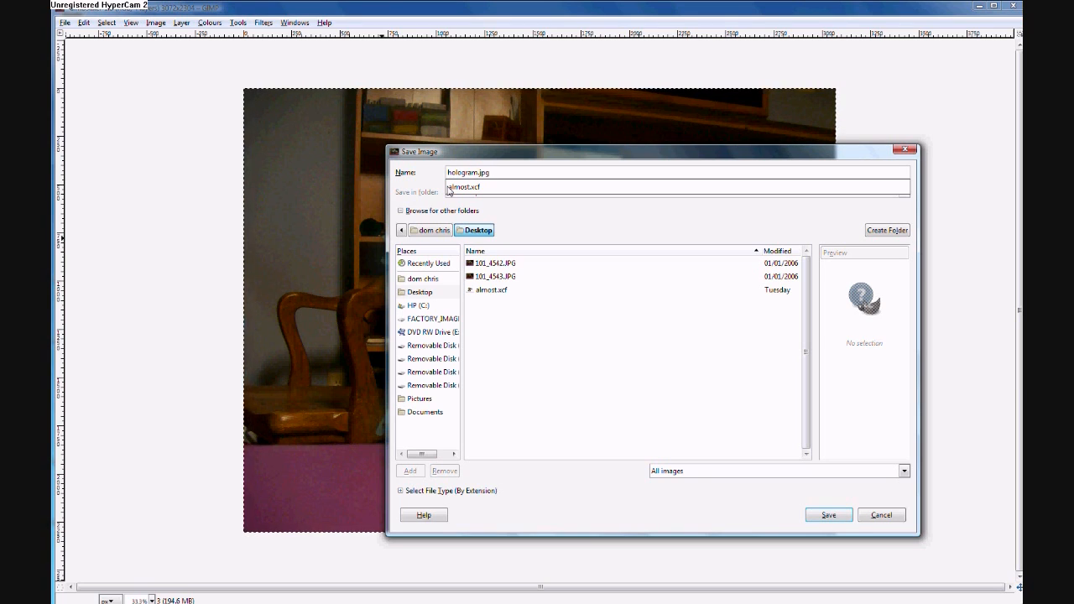
pyautogui.click(834, 519)
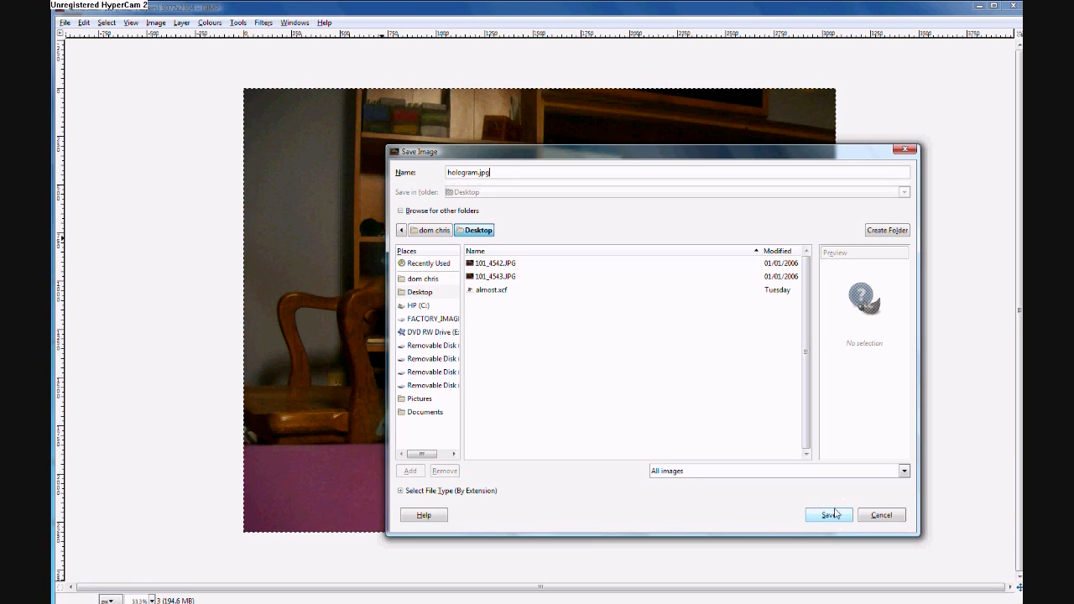
pyautogui.click(832, 515)
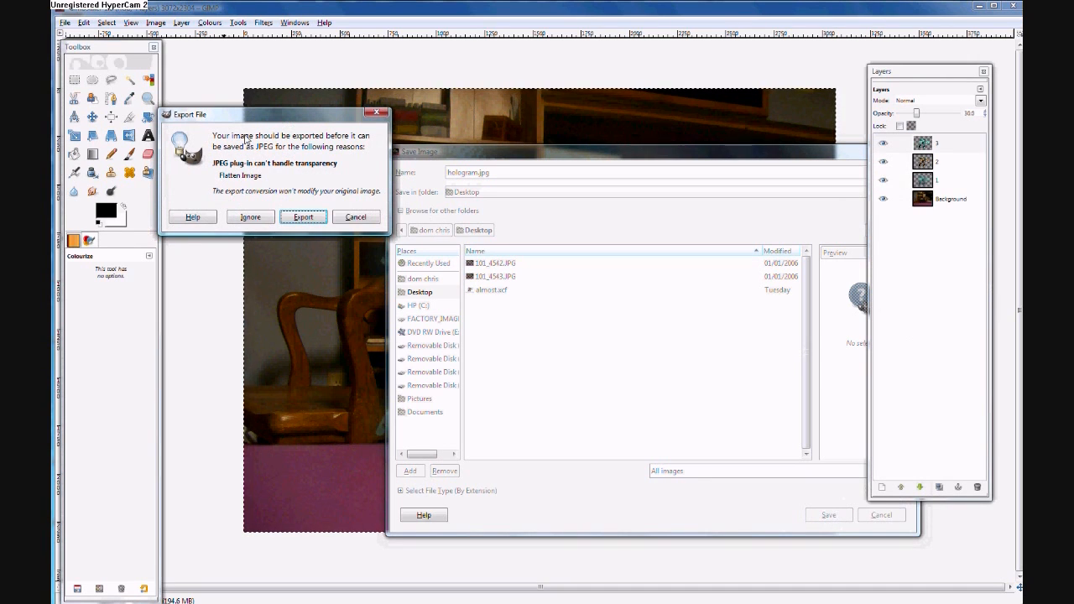
# - Export the image as a flattened JPEG at quality 100
pyautogui.click(302, 217)
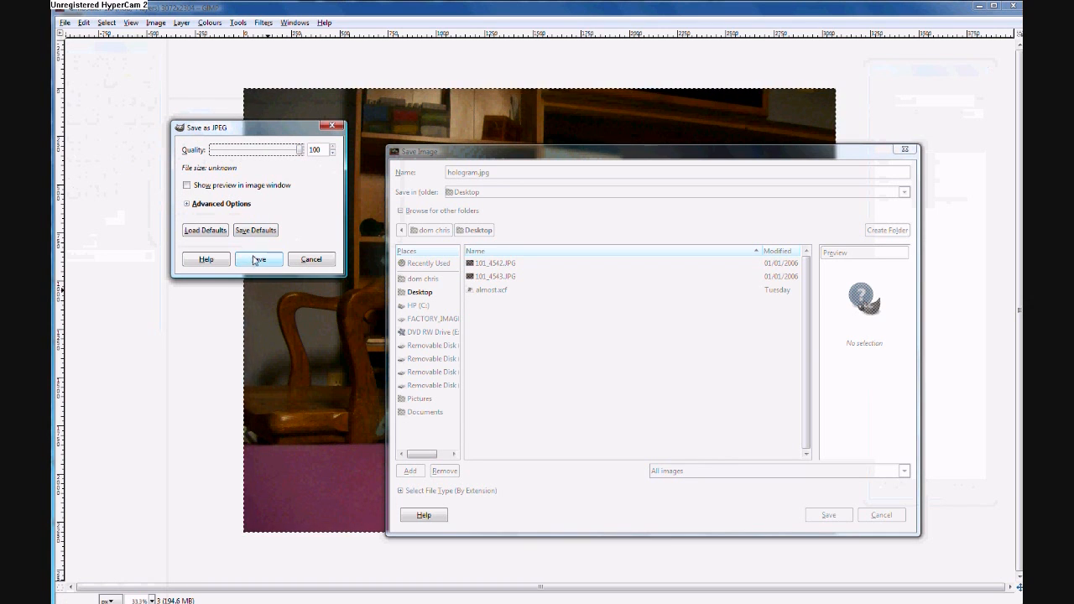
pyautogui.click(258, 259)
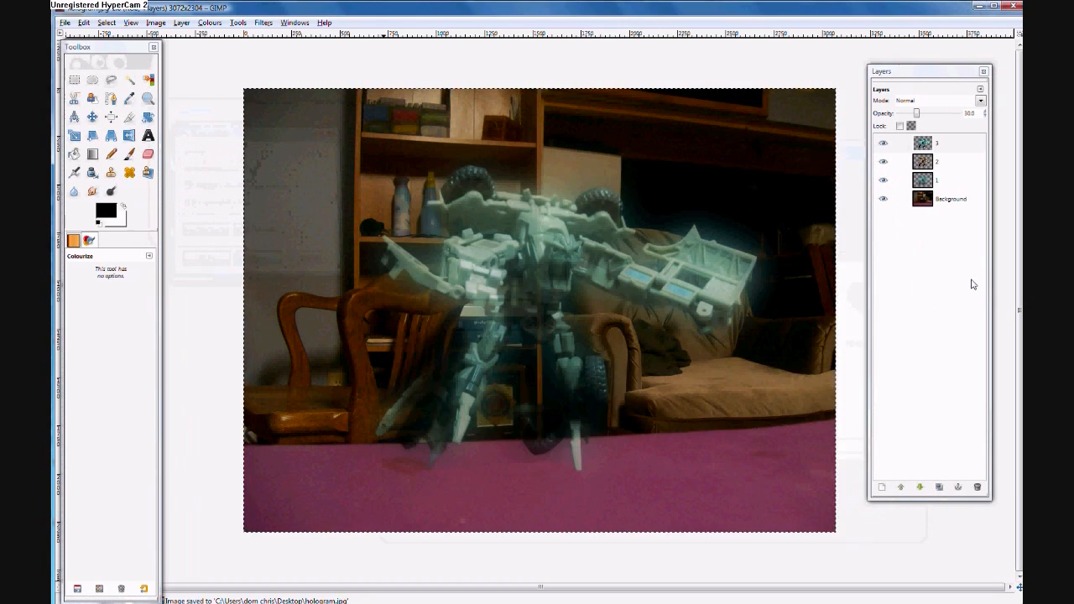